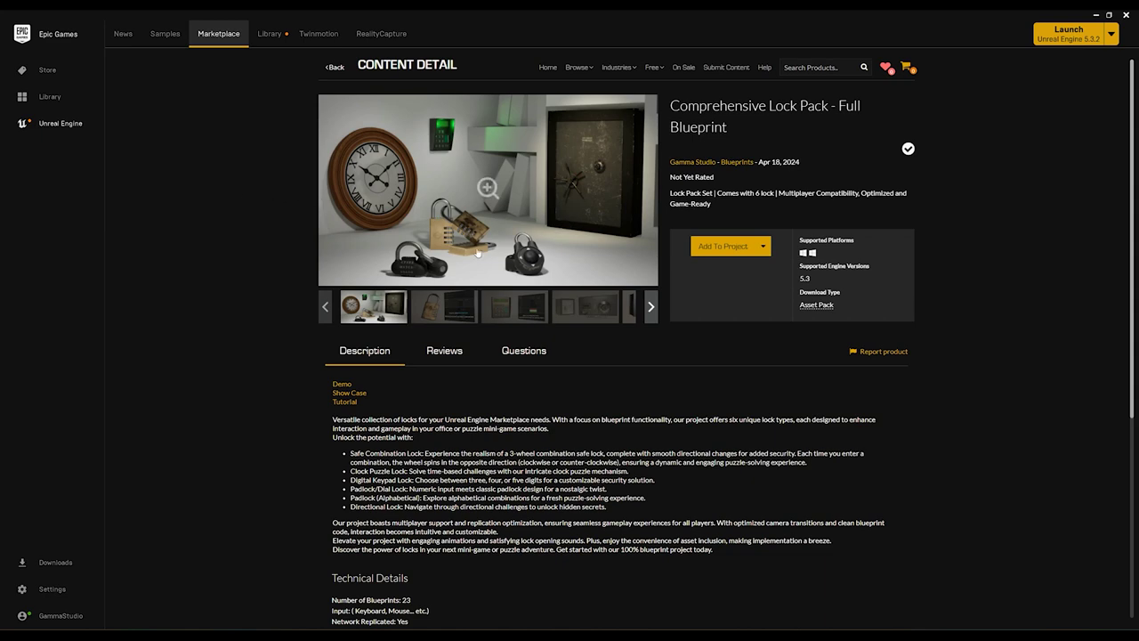
Launch Unreal Engine 5.3.2 and create a Third Person project named LockpackTutorial
{"action": "left_click", "coordinate": [266, 42]}
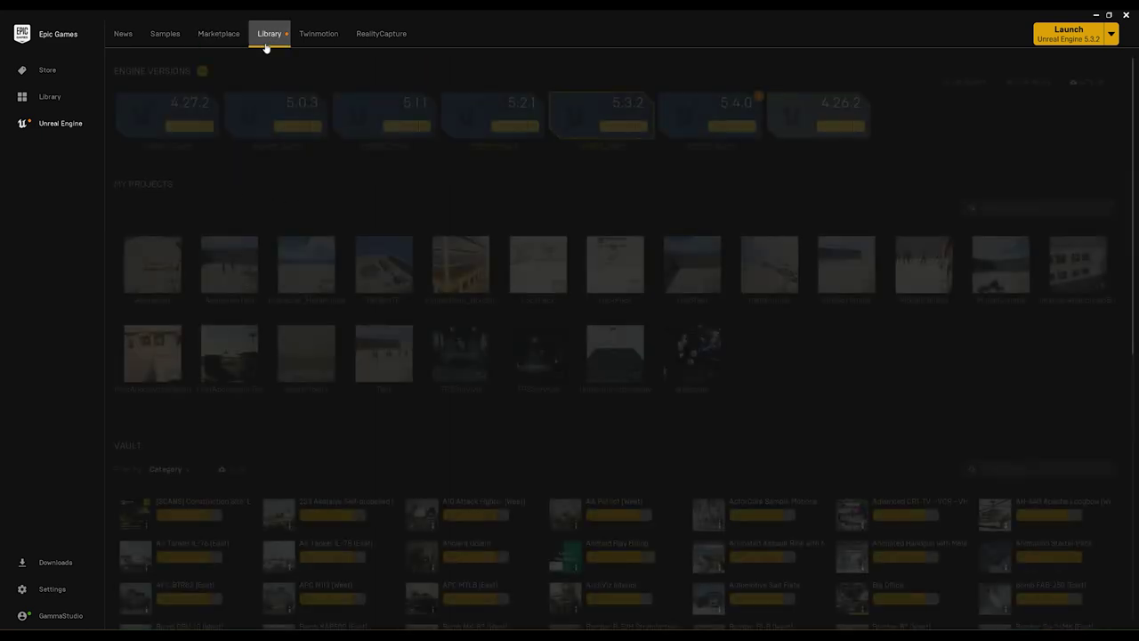
{"action": "left_click", "coordinate": [621, 126]}
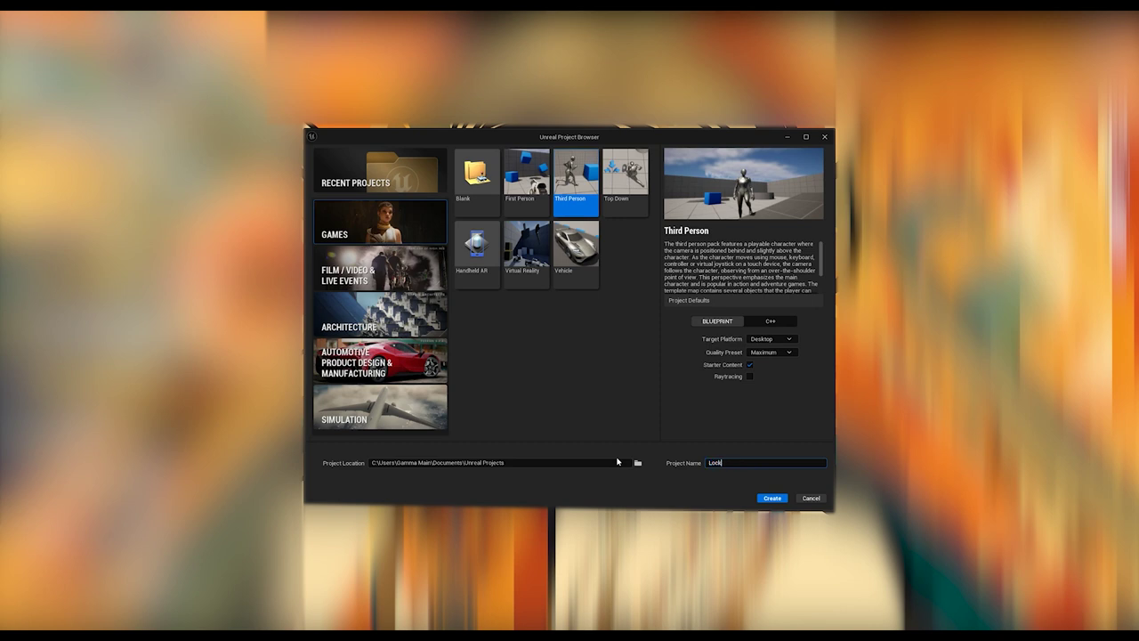
{"action": "type", "text": "ck"}
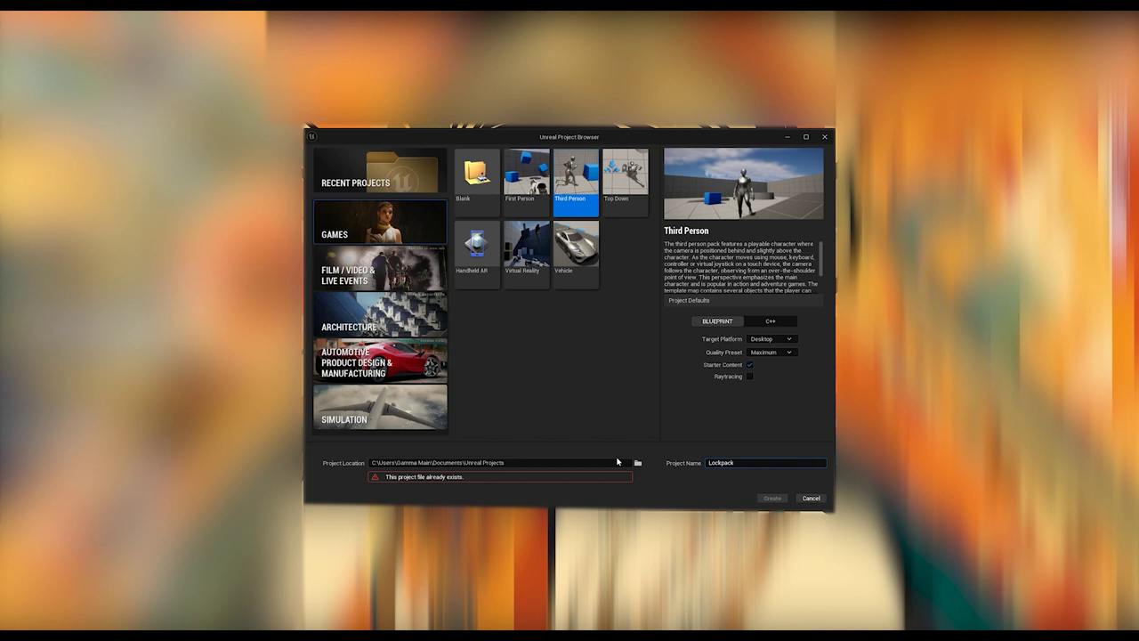
{"action": "type", "text": "t"}
{"action": "key", "text": "BackSpace"}
{"action": "type", "text": "Tutorial"}
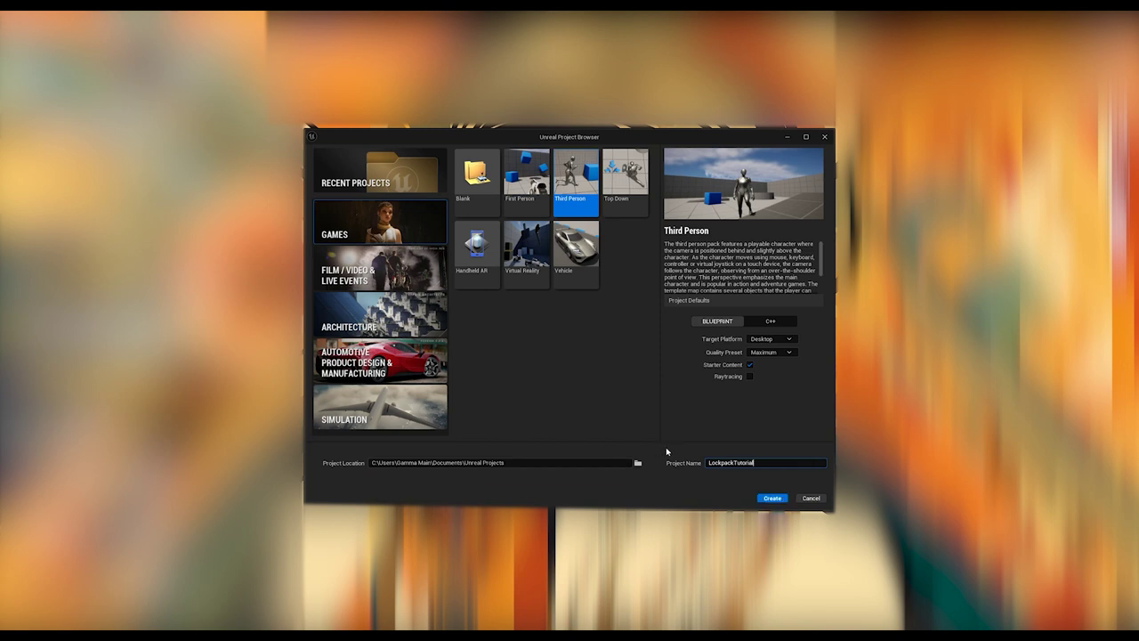
{"action": "left_click", "coordinate": [769, 499]}
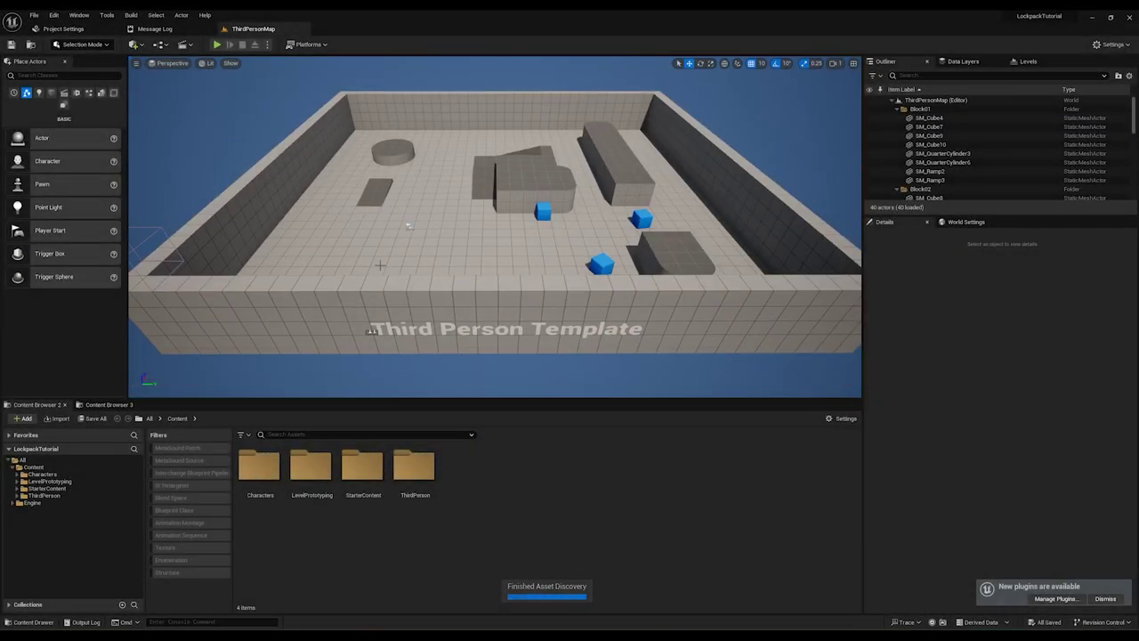
{"action": "key", "text": "w"}
{"action": "right_click_drag", "start_coordinate": [378, 268], "coordinate": [370, 245]}
{"action": "right_click_drag", "start_coordinate": [404, 301], "coordinate": [412, 348]}
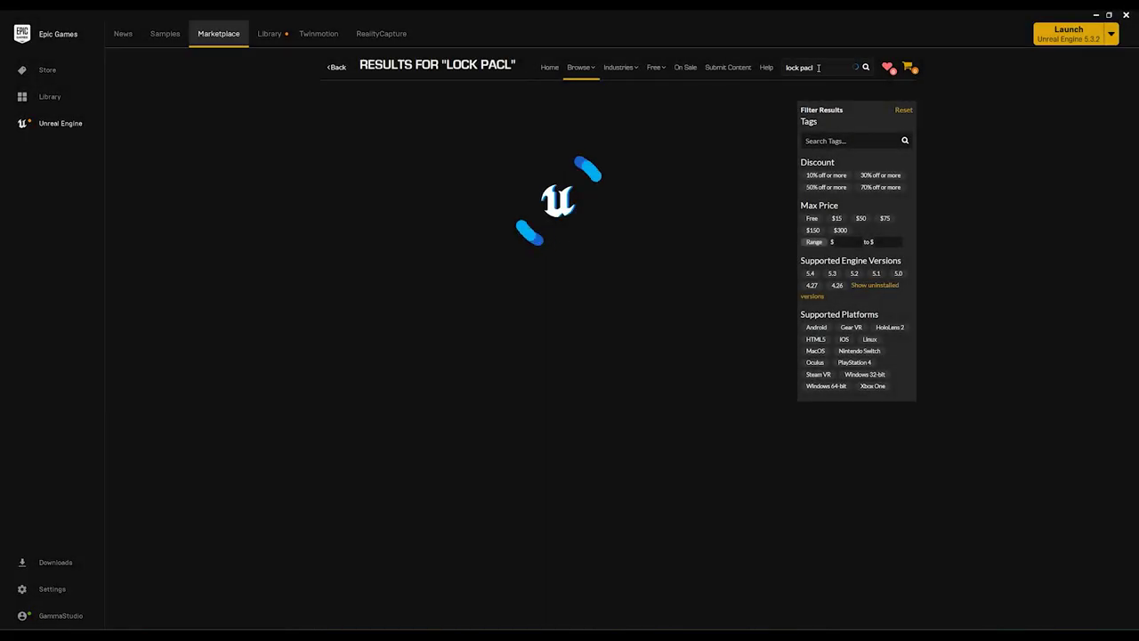
Find Comprehensive Lock Pack - Full Blueprint in the Epic Games Launcher marketplace and add it to the LockpackTutorial project
{"action": "key", "text": "BackSpace"}
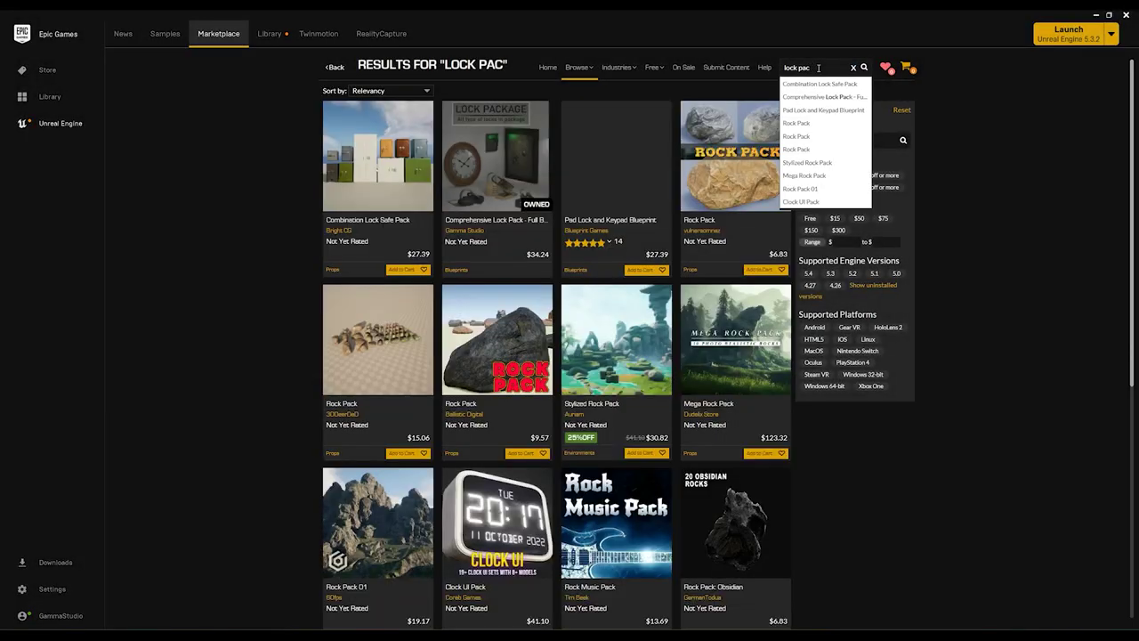
{"action": "left_click", "coordinate": [490, 183]}
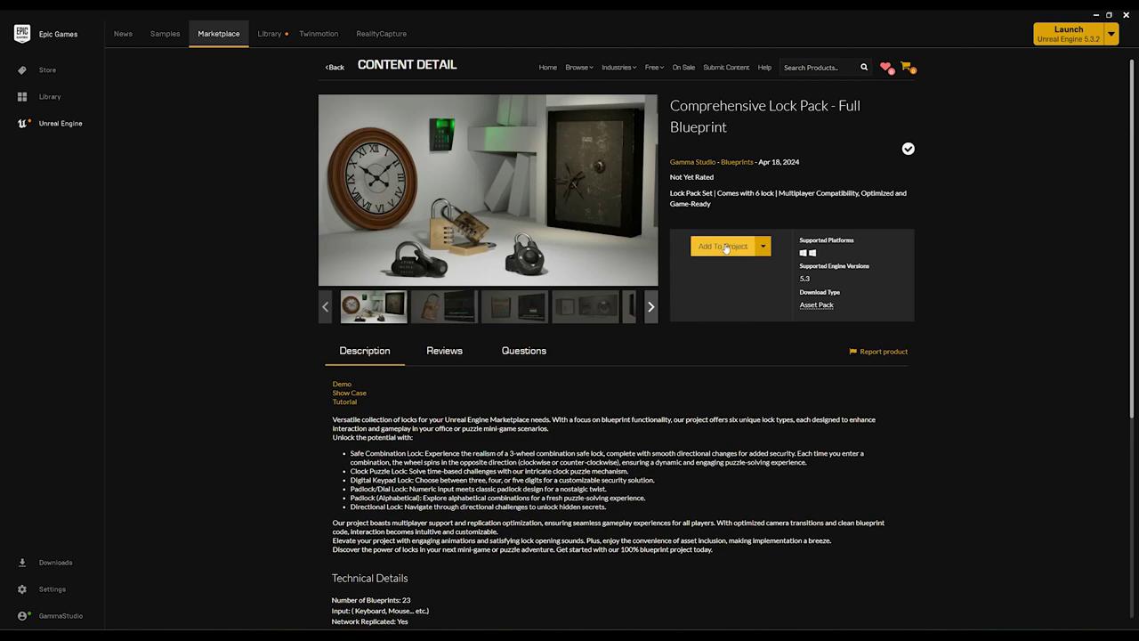
{"action": "left_click", "coordinate": [707, 251]}
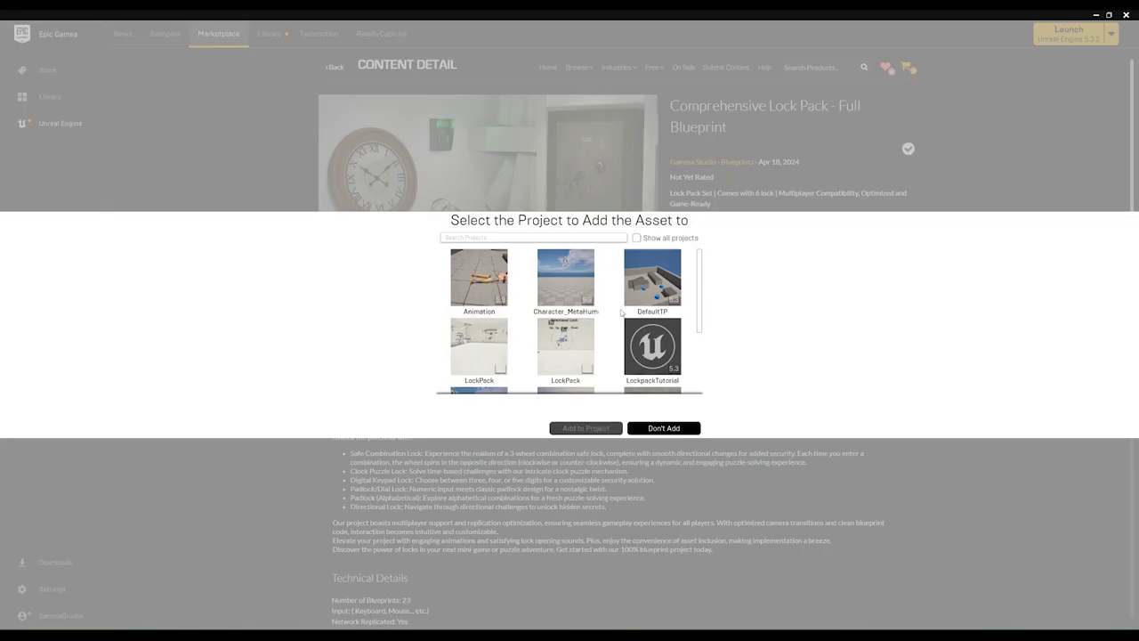
{"action": "scroll", "coordinate": [605, 329], "scroll_direction": "down", "scroll_amount": 3}
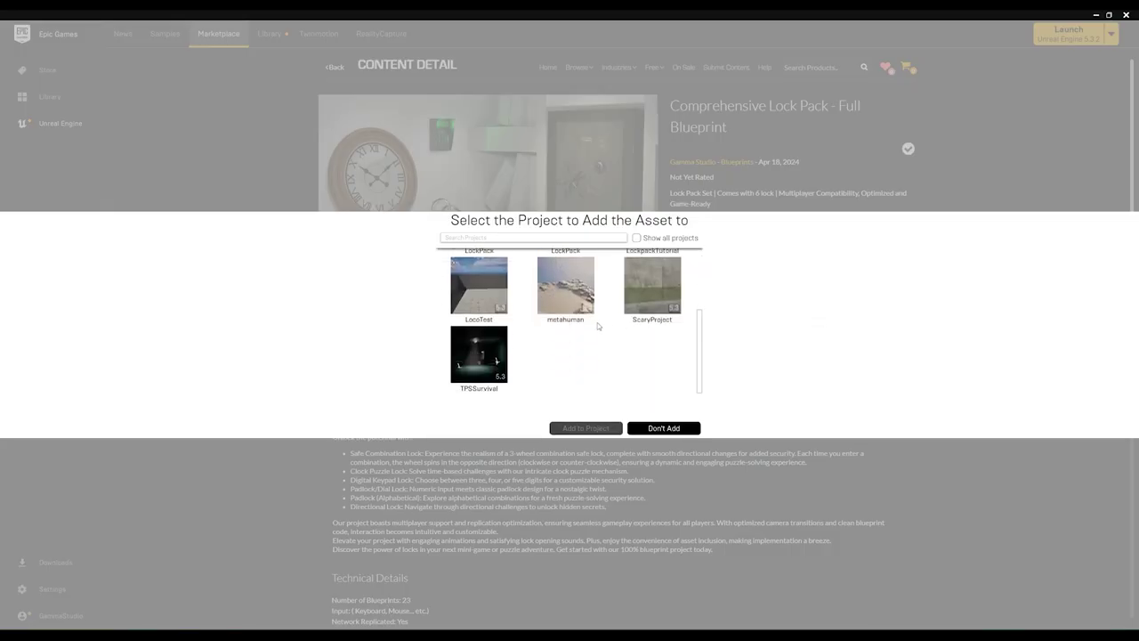
{"action": "scroll", "coordinate": [547, 352], "scroll_direction": "up", "scroll_amount": 3}
{"action": "scroll", "coordinate": [564, 325], "scroll_direction": "down", "scroll_amount": 1}
{"action": "scroll", "coordinate": [563, 325], "scroll_direction": "up", "scroll_amount": 1}
{"action": "scroll", "coordinate": [563, 327], "scroll_direction": "down", "scroll_amount": 4}
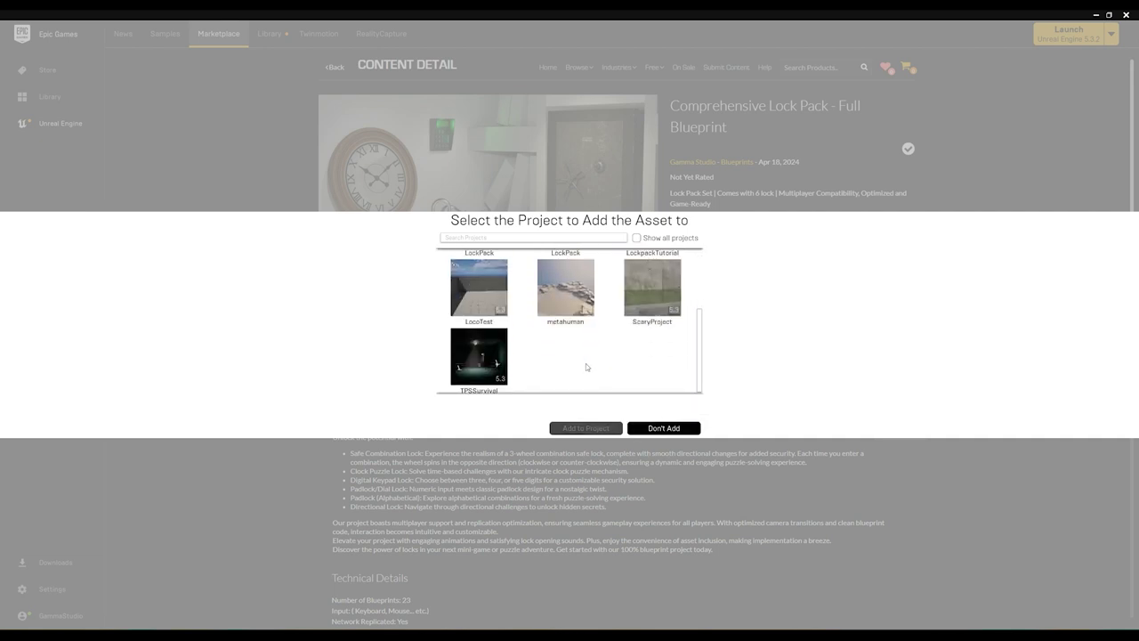
{"action": "scroll", "coordinate": [554, 368], "scroll_direction": "up", "scroll_amount": 2}
{"action": "left_click", "coordinate": [652, 320]}
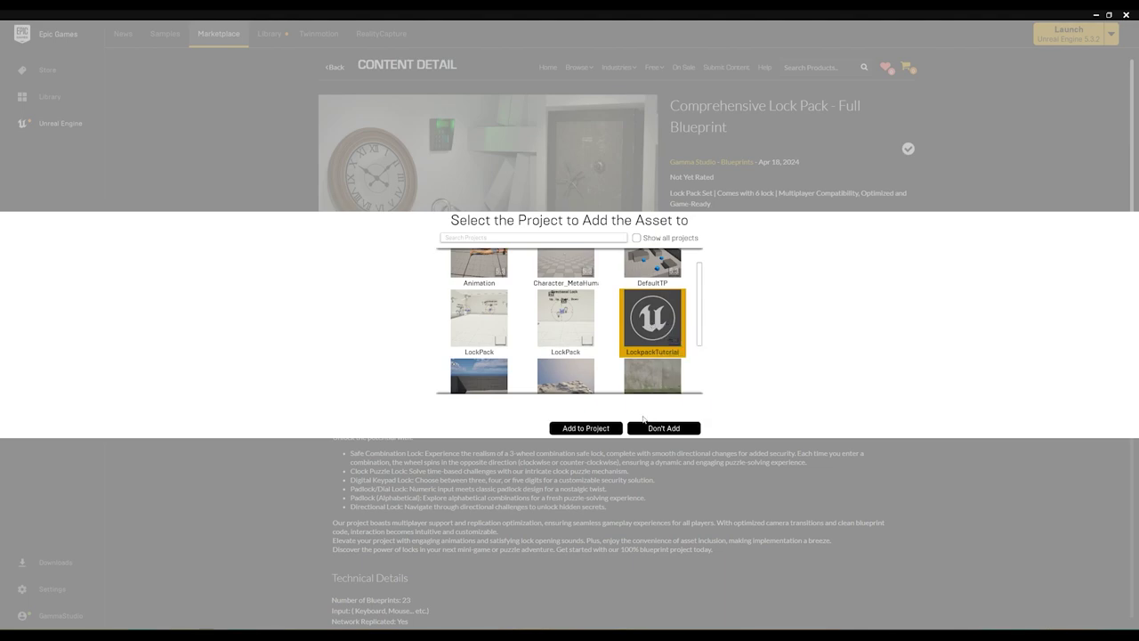
{"action": "left_click", "coordinate": [584, 430]}
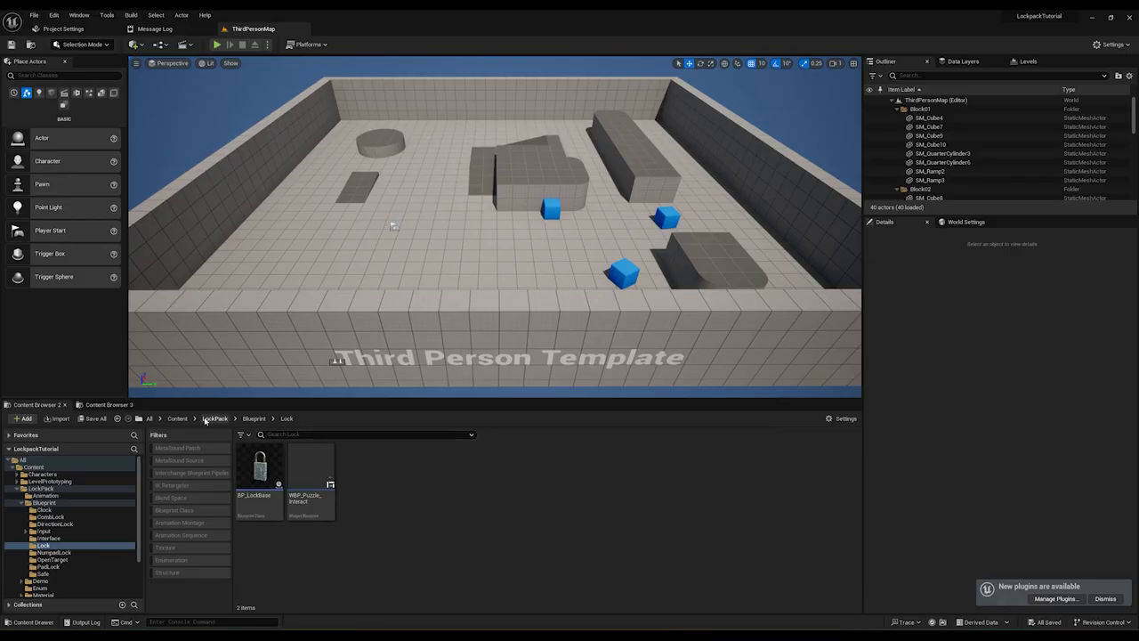
Show the project's root Content folder in the Unreal Editor, including the added LockPack folder
{"action": "left_click", "coordinate": [177, 419]}
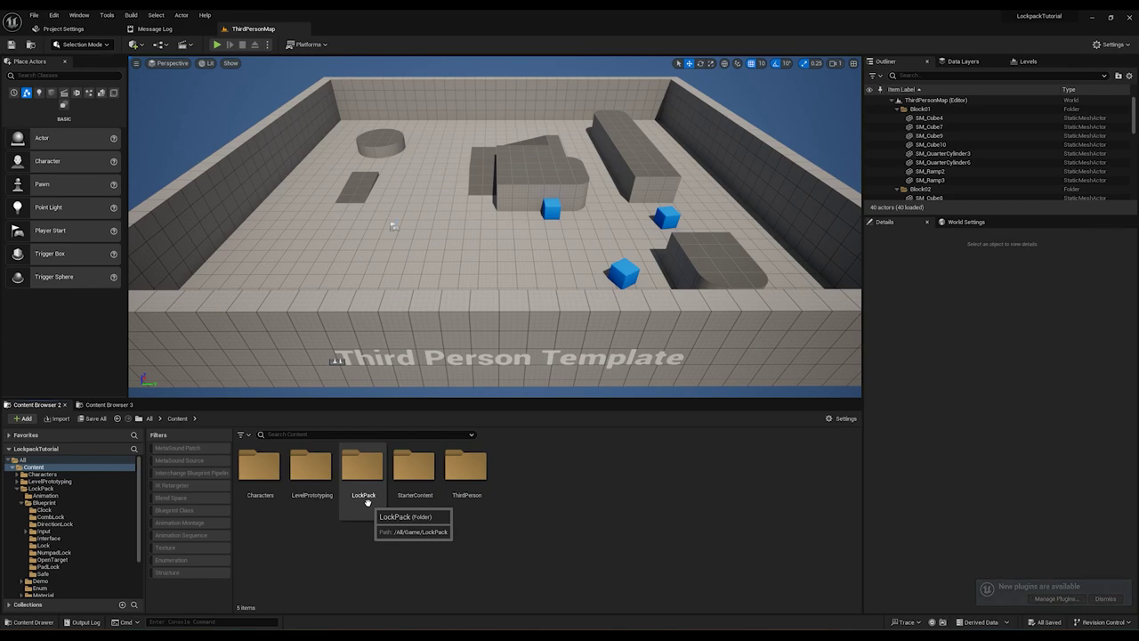
{"action": "right_click_drag", "start_coordinate": [495, 227], "coordinate": [565, 267]}
{"action": "key", "text": "w"}
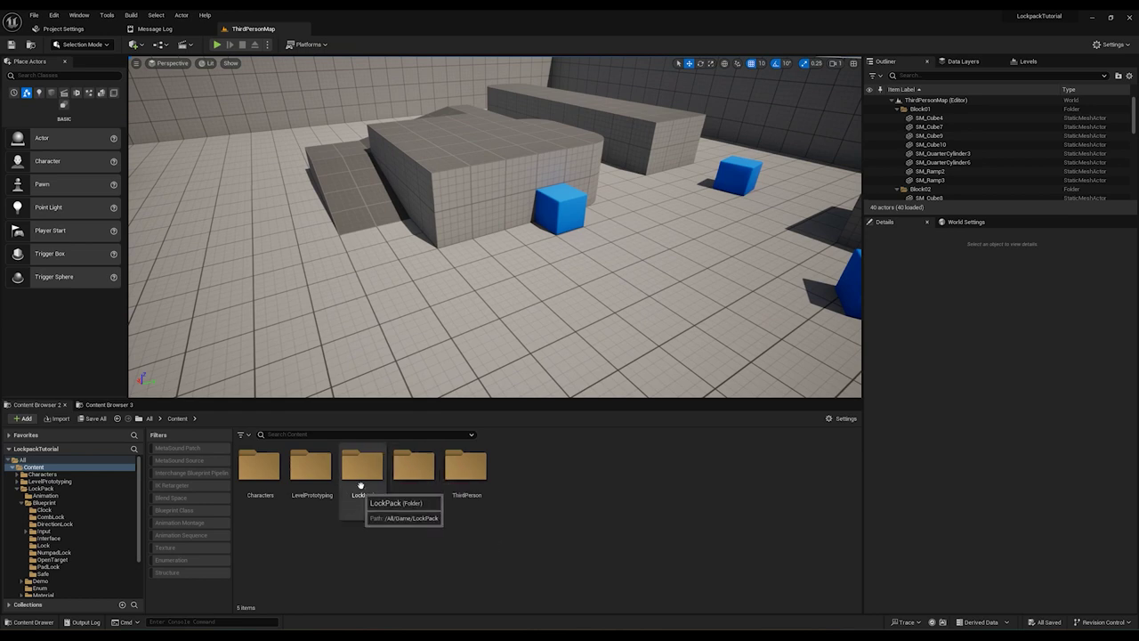
Locate the default pawn class through the level's world settings and open BP_ThirdPersonCharacter, docked beside ThirdPersonMap
{"action": "left_click", "coordinate": [966, 222]}
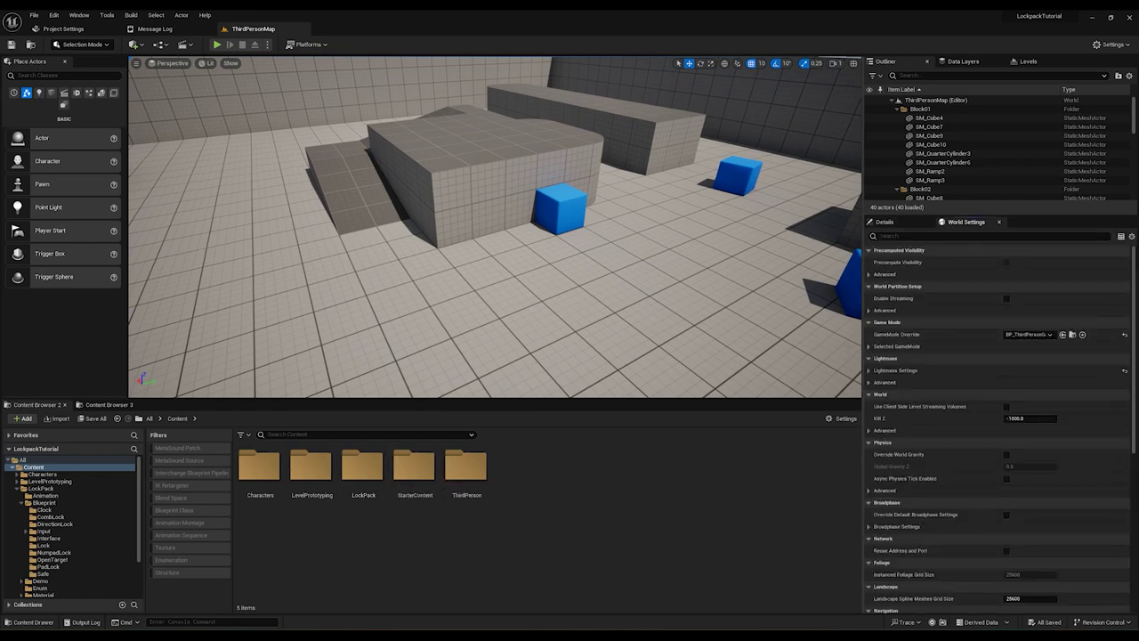
{"action": "left_click", "coordinate": [869, 346]}
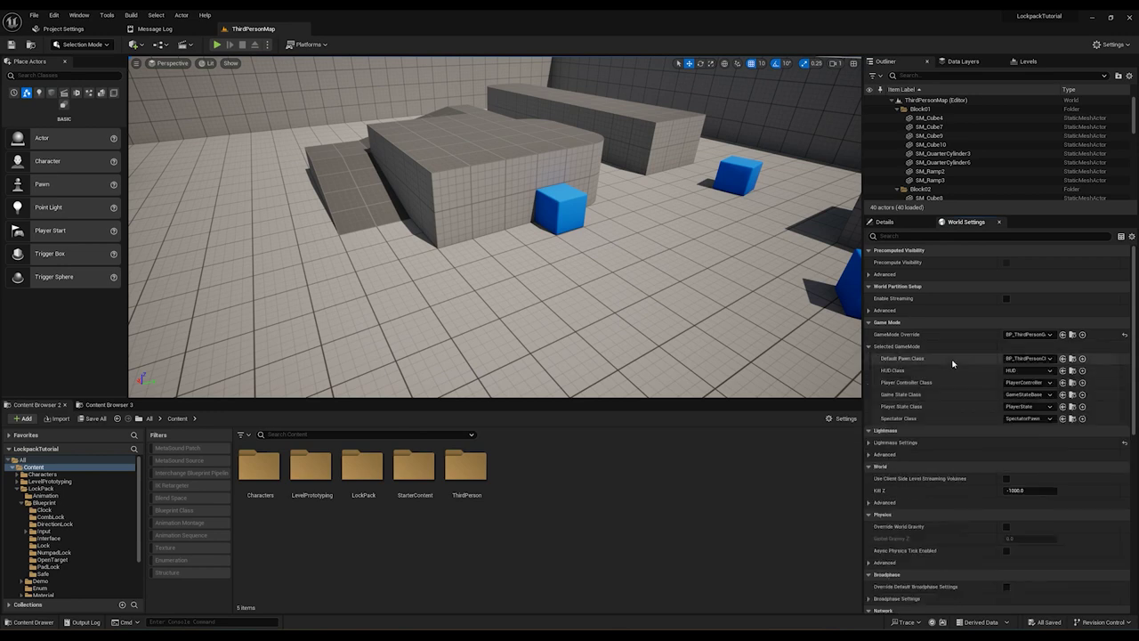
{"action": "left_click", "coordinate": [1072, 358]}
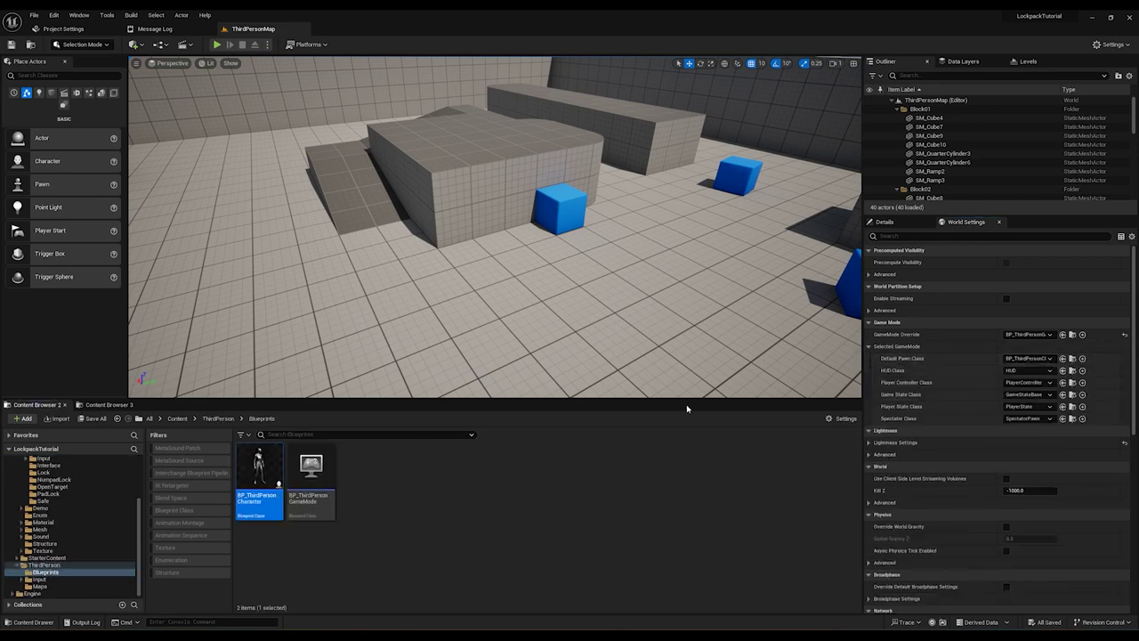
{"action": "double_click", "coordinate": [254, 474]}
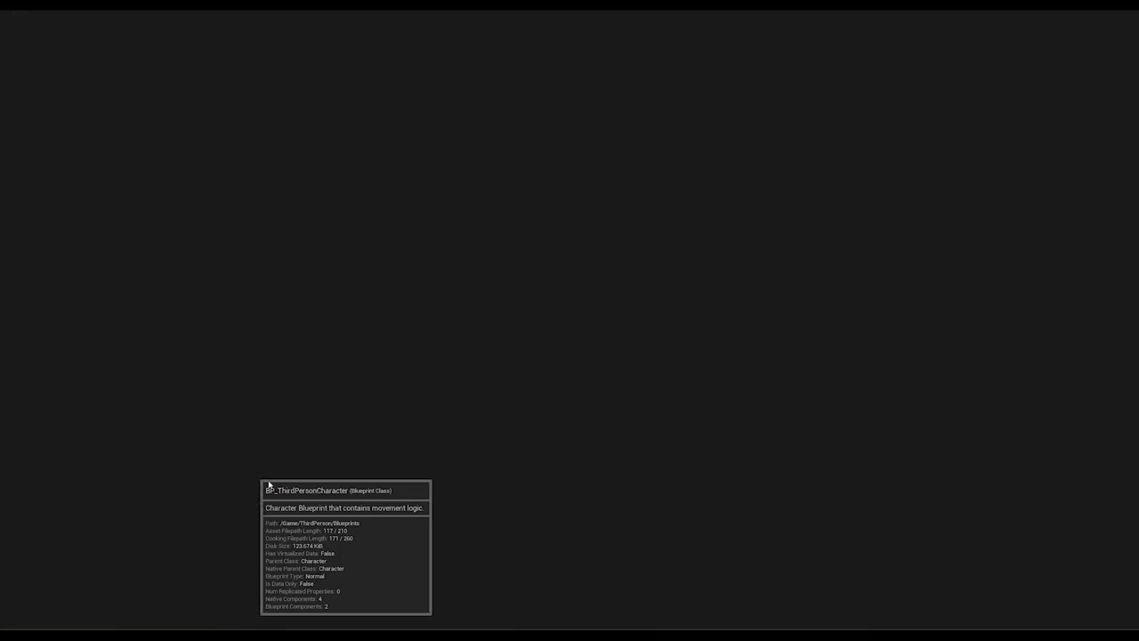
{"action": "left_click_drag", "start_coordinate": [96, 32], "coordinate": [397, 32]}
Place BP_Clock from LockPack/Blueprint/Clock in ThirdPersonMap near the blue cube and raise it above the floor
{"action": "left_click", "coordinate": [259, 31]}
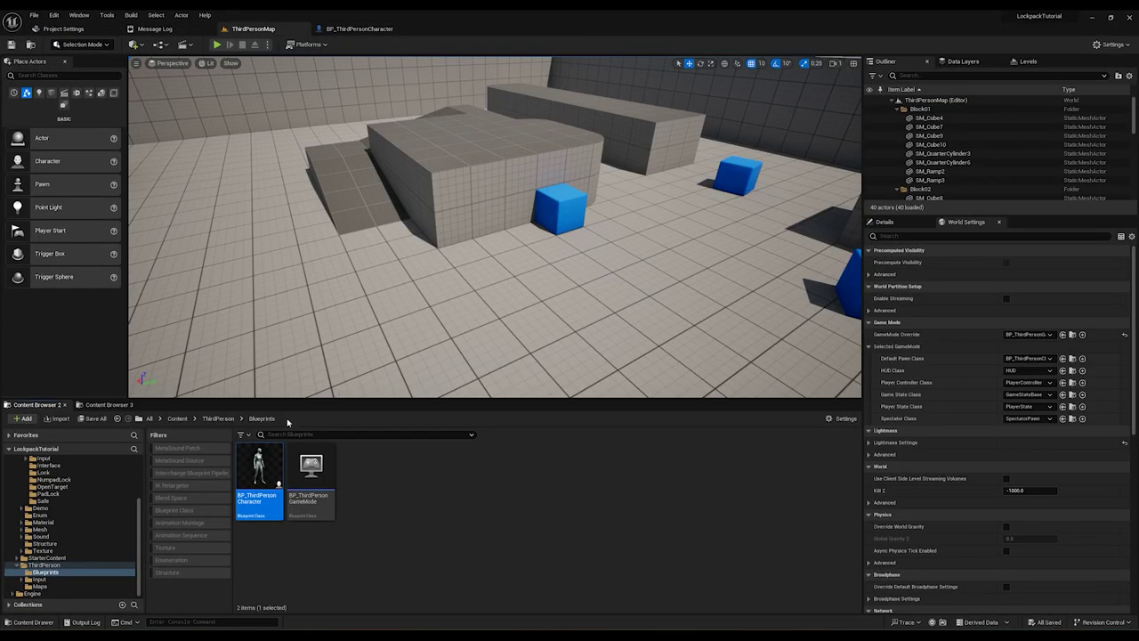
{"action": "left_click", "coordinate": [178, 419]}
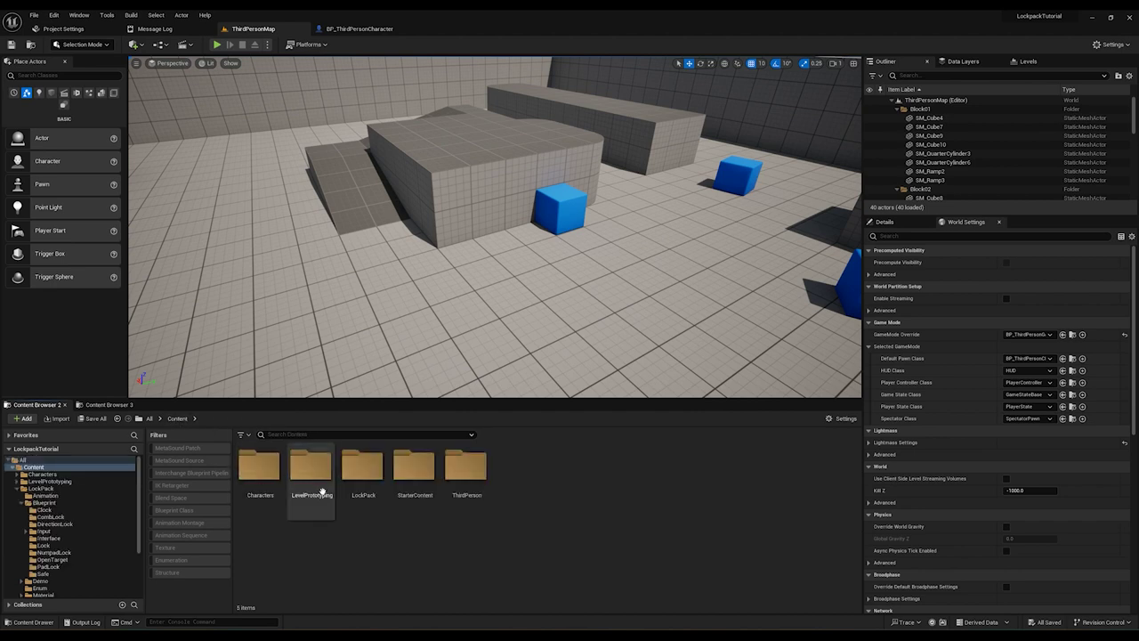
{"action": "double_click", "coordinate": [347, 485]}
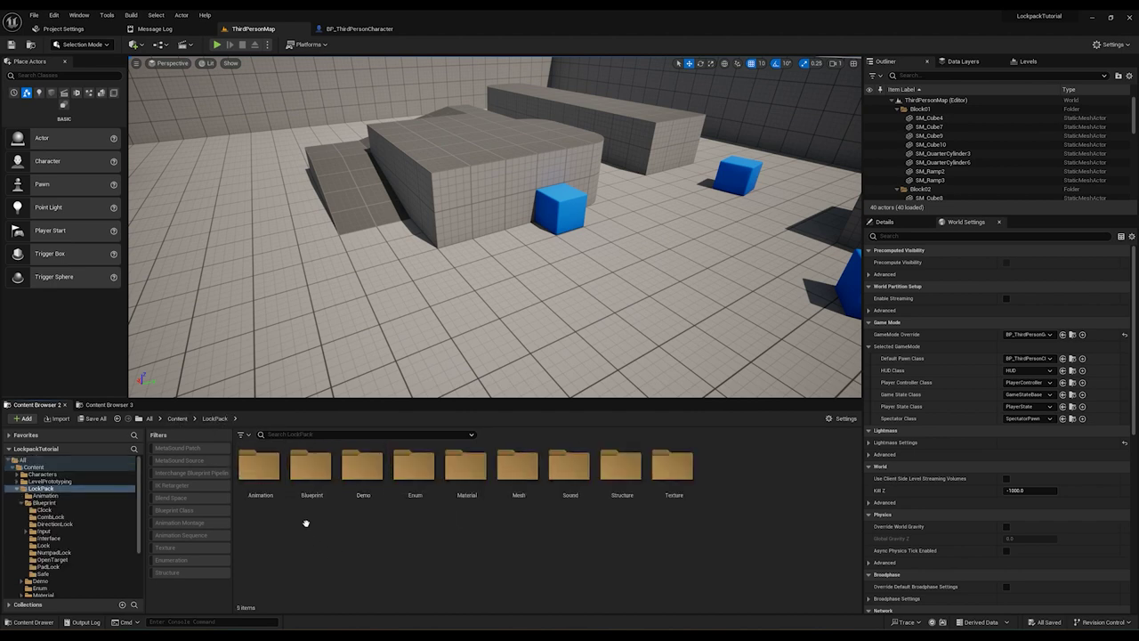
{"action": "double_click", "coordinate": [312, 468]}
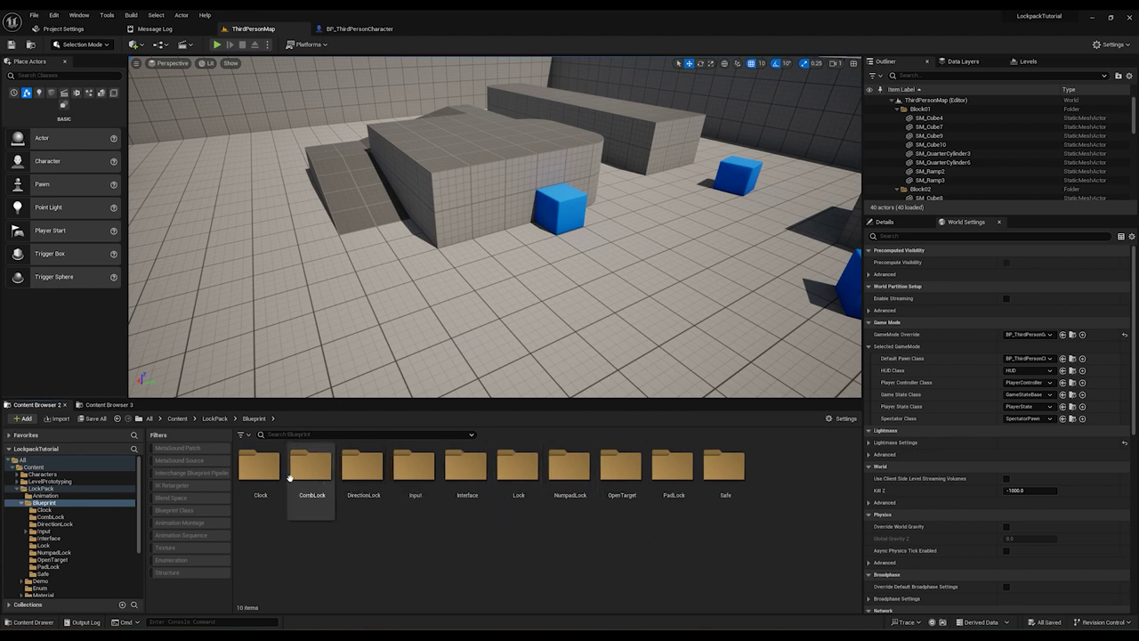
{"action": "double_click", "coordinate": [259, 470]}
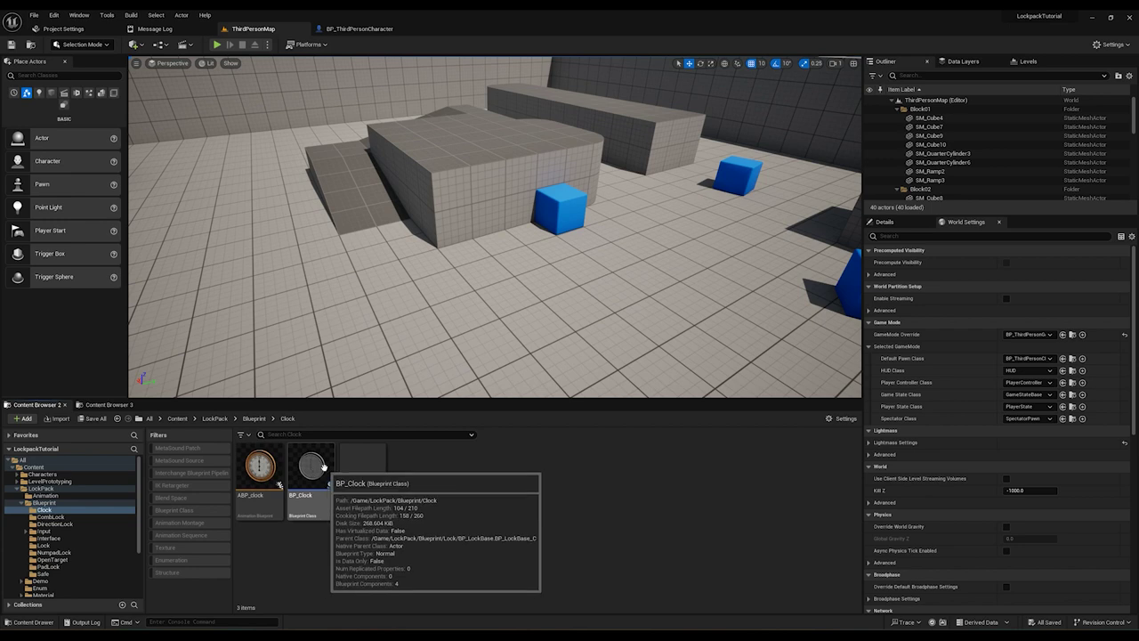
{"action": "left_click_drag", "start_coordinate": [309, 485], "coordinate": [500, 315]}
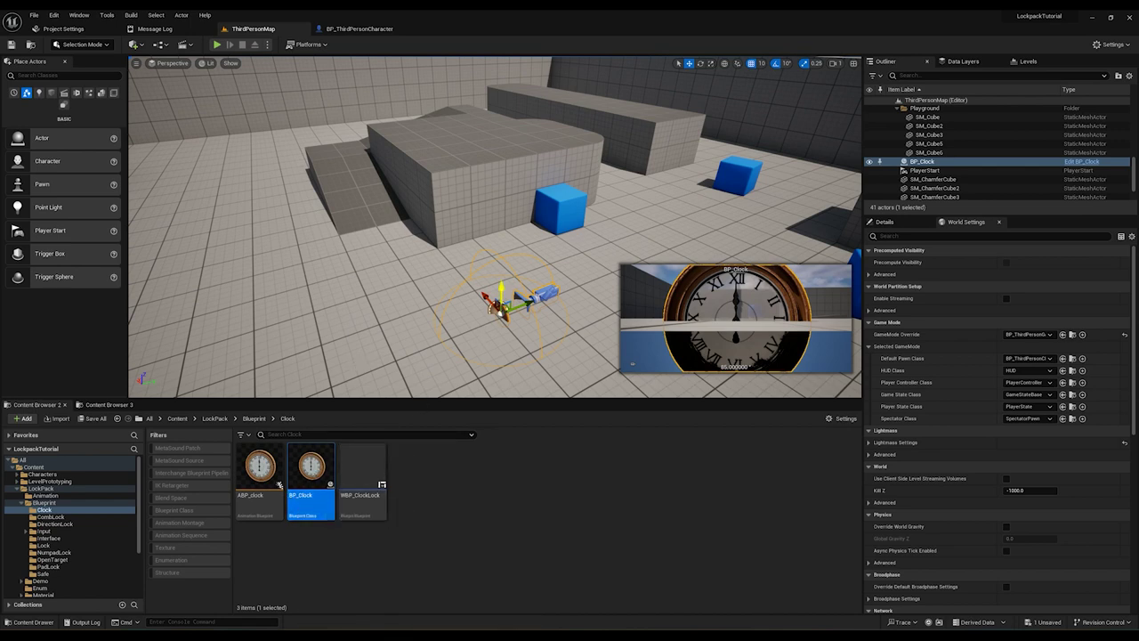
{"action": "left_click_drag", "start_coordinate": [500, 306], "coordinate": [502, 258]}
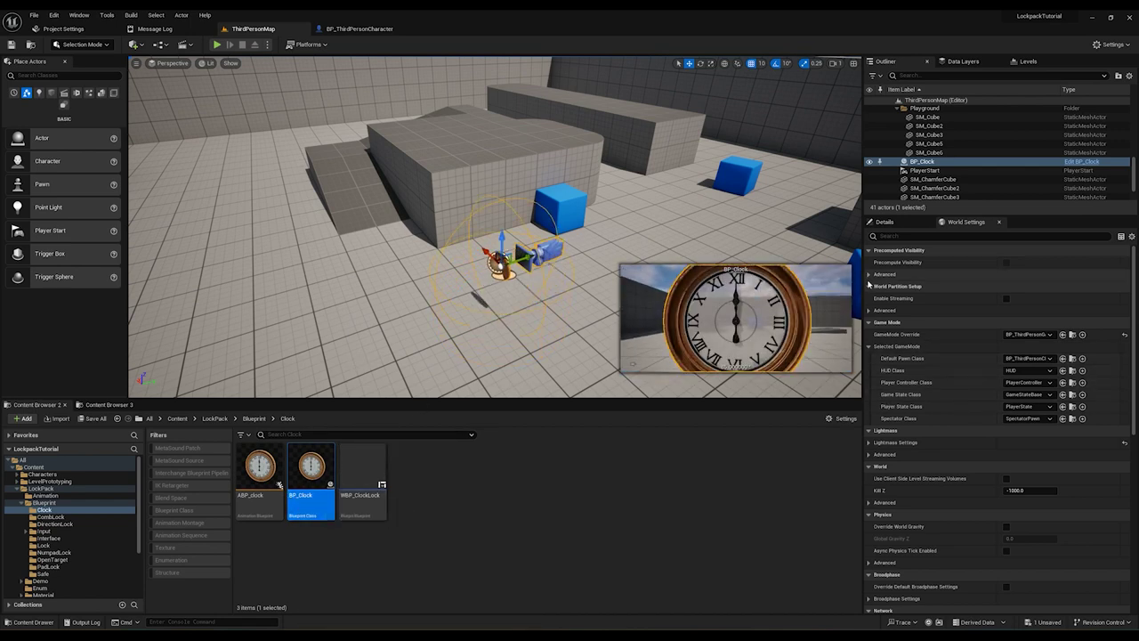
{"action": "mouse_move", "coordinate": [392, 312]}
{"action": "right_mouse_down"}
{"action": "mouse_move", "coordinate": [360, 302]}
{"action": "mouse_move", "coordinate": [445, 325]}
{"action": "mouse_move", "coordinate": [401, 312]}
{"action": "right_mouse_up"}
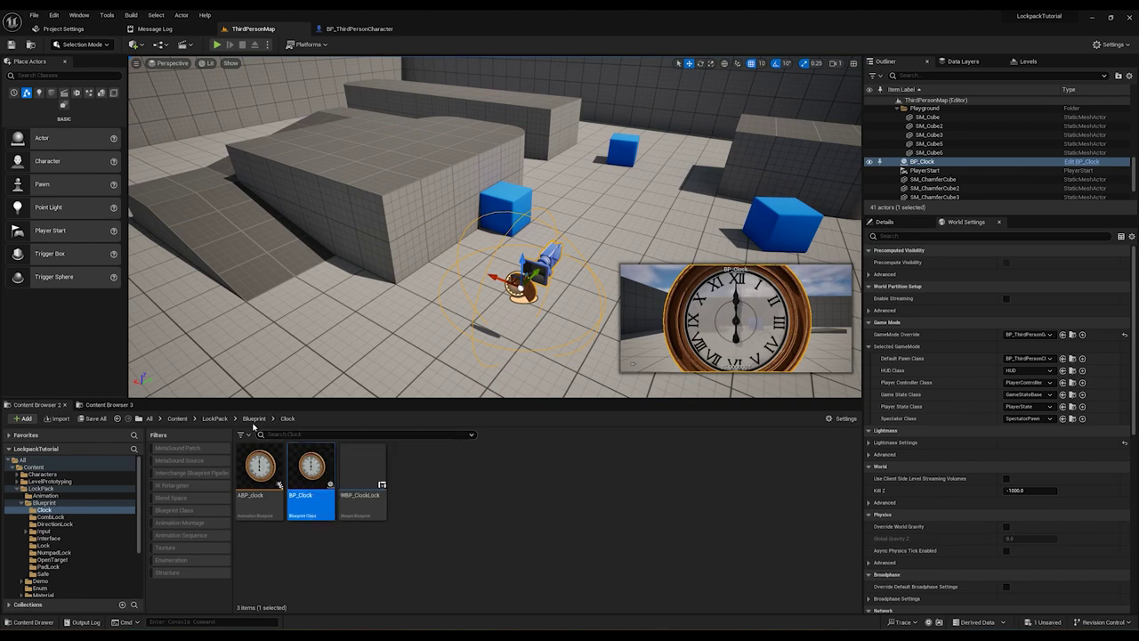
Search the LockPack folder for "bp thi" and open the pack's demo BP_Character blueprint
{"action": "left_click", "coordinate": [215, 419]}
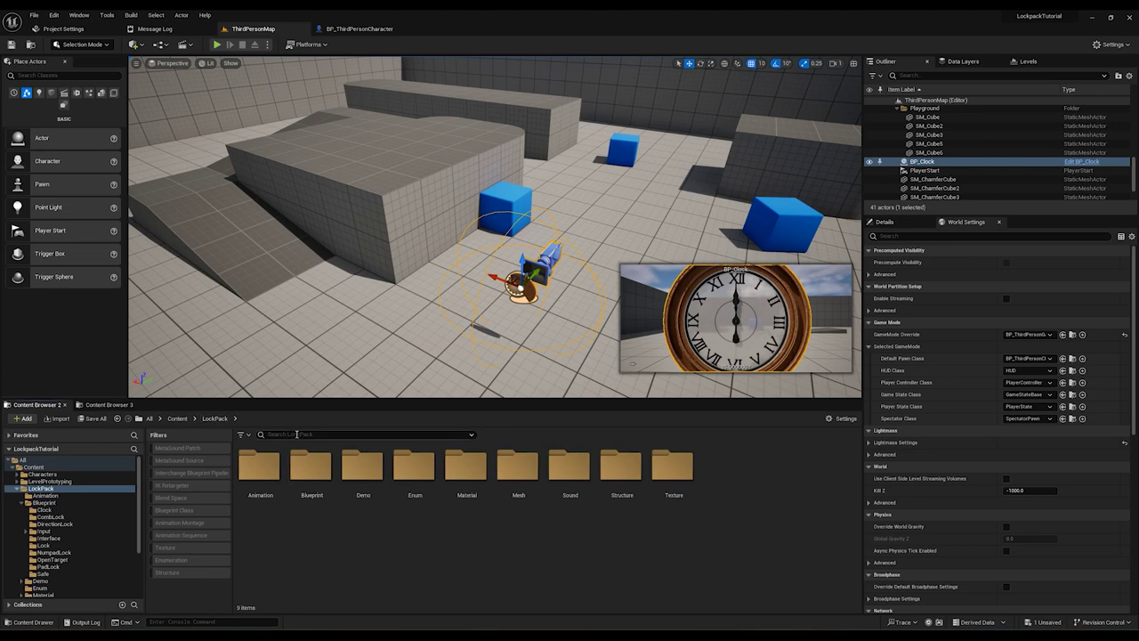
{"action": "type", "text": "bp th"}
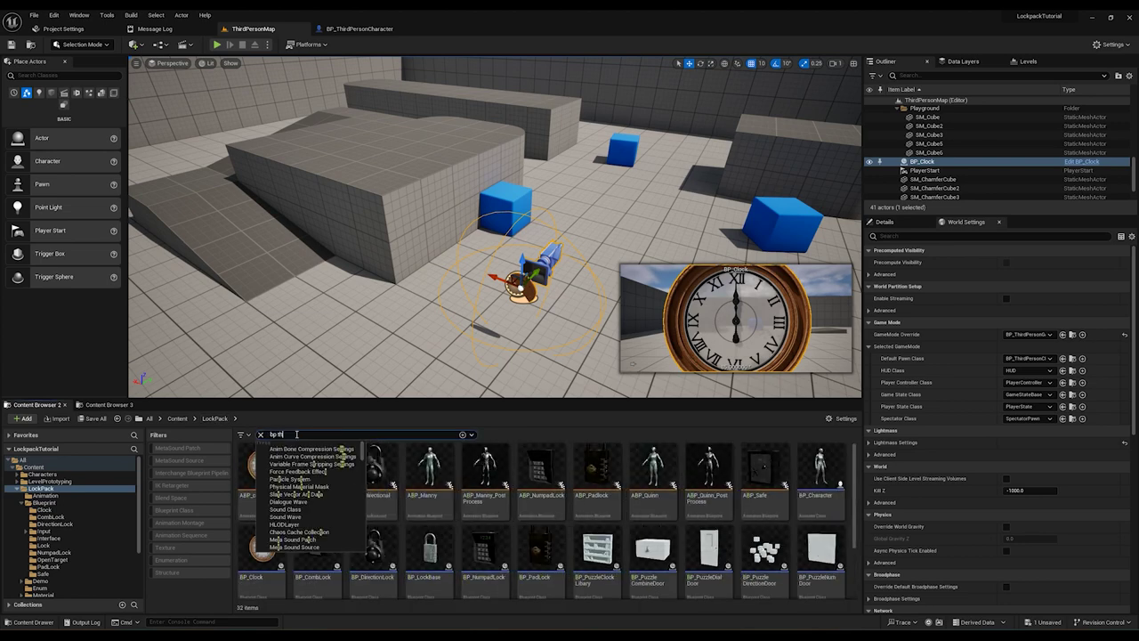
{"action": "type", "text": "i"}
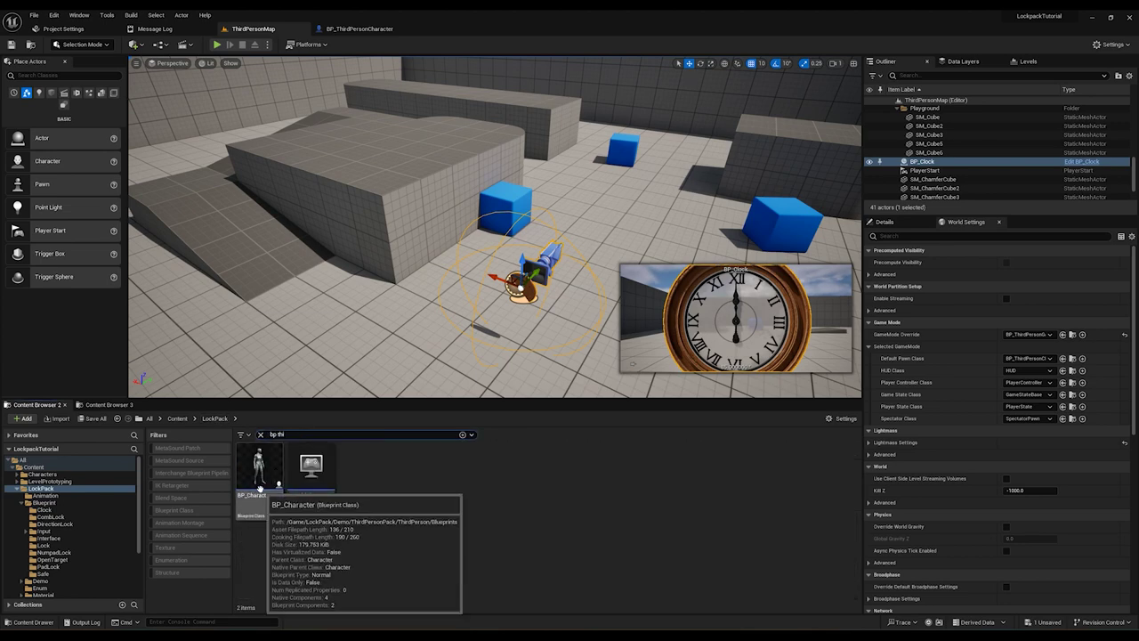
{"action": "left_click", "coordinate": [261, 483]}
{"action": "double_click", "coordinate": [273, 484]}
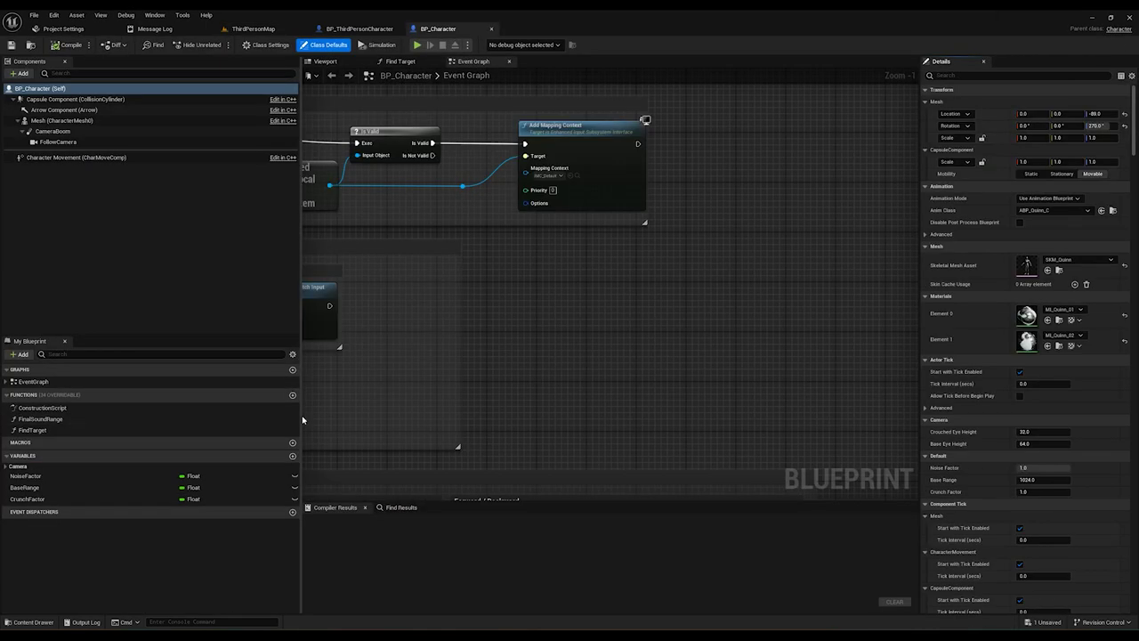
Examine the event graph of BP_Character down to the Interact section and the Server Interact event chain
{"action": "scroll", "coordinate": [568, 260], "scroll_direction": "down", "scroll_amount": 4}
{"action": "right_click_drag", "start_coordinate": [633, 308], "coordinate": [620, 203]}
{"action": "right_click_drag", "start_coordinate": [612, 362], "coordinate": [665, 145]}
{"action": "right_click_drag", "start_coordinate": [626, 256], "coordinate": [650, 73]}
{"action": "scroll", "coordinate": [651, 234], "scroll_direction": "up", "scroll_amount": 2}
{"action": "right_click_drag", "start_coordinate": [651, 257], "coordinate": [679, 389]}
{"action": "scroll", "coordinate": [678, 389], "scroll_direction": "down", "scroll_amount": 1}
{"action": "right_click_drag", "start_coordinate": [444, 355], "coordinate": [453, 328]}
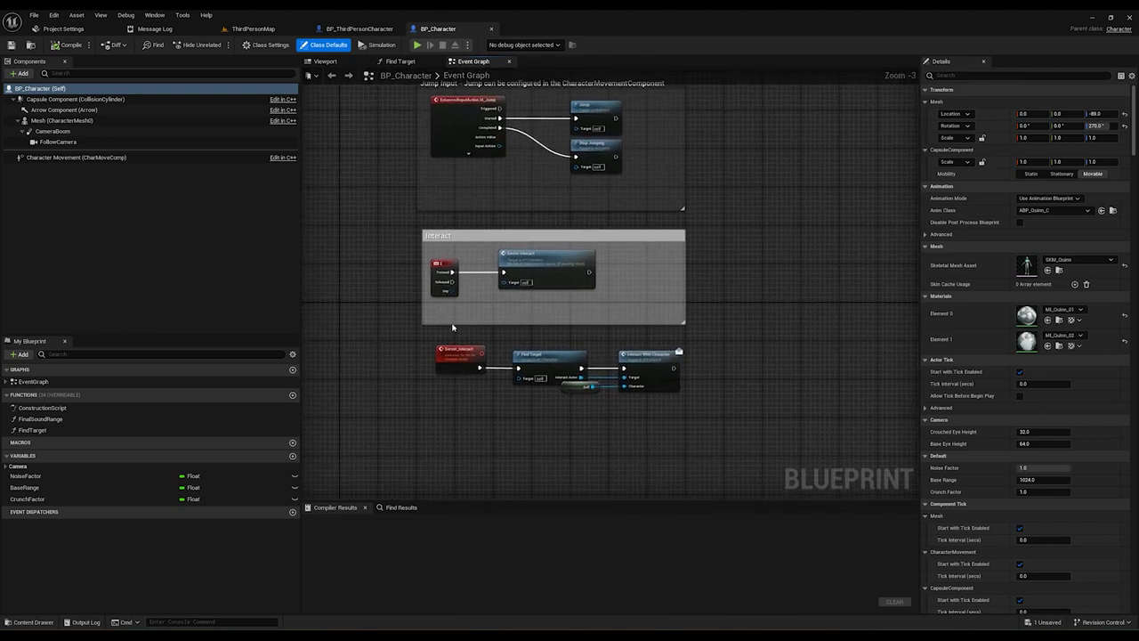
Copy the FindTarget function from BP_Character into the functions of BP_ThirdPersonCharacter
{"action": "left_click", "coordinate": [53, 430]}
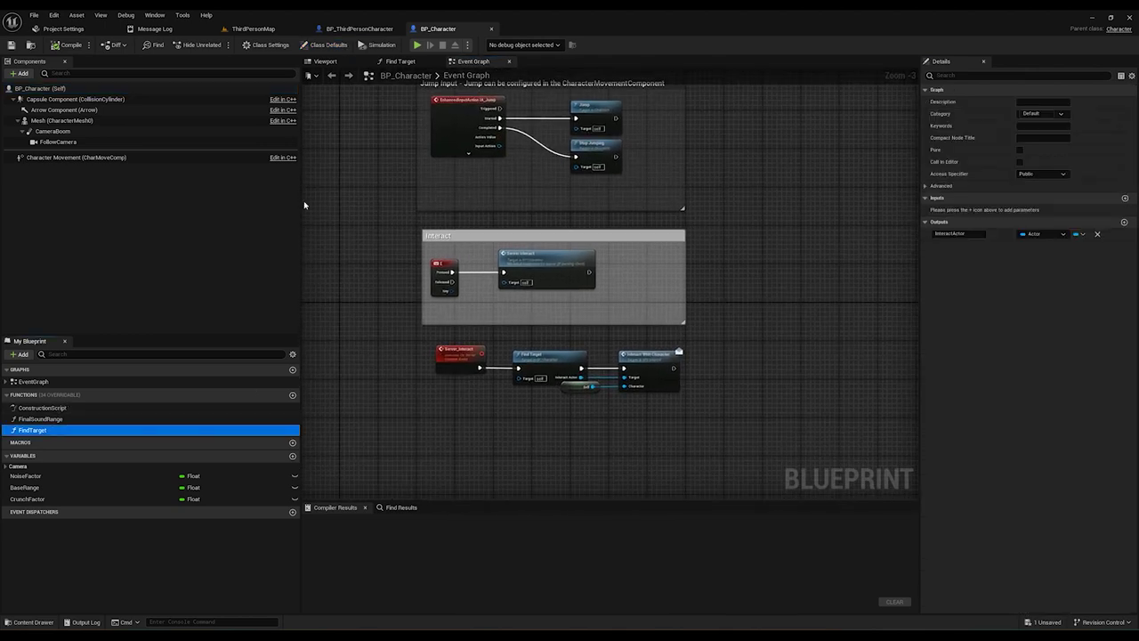
{"action": "left_click", "coordinate": [336, 34]}
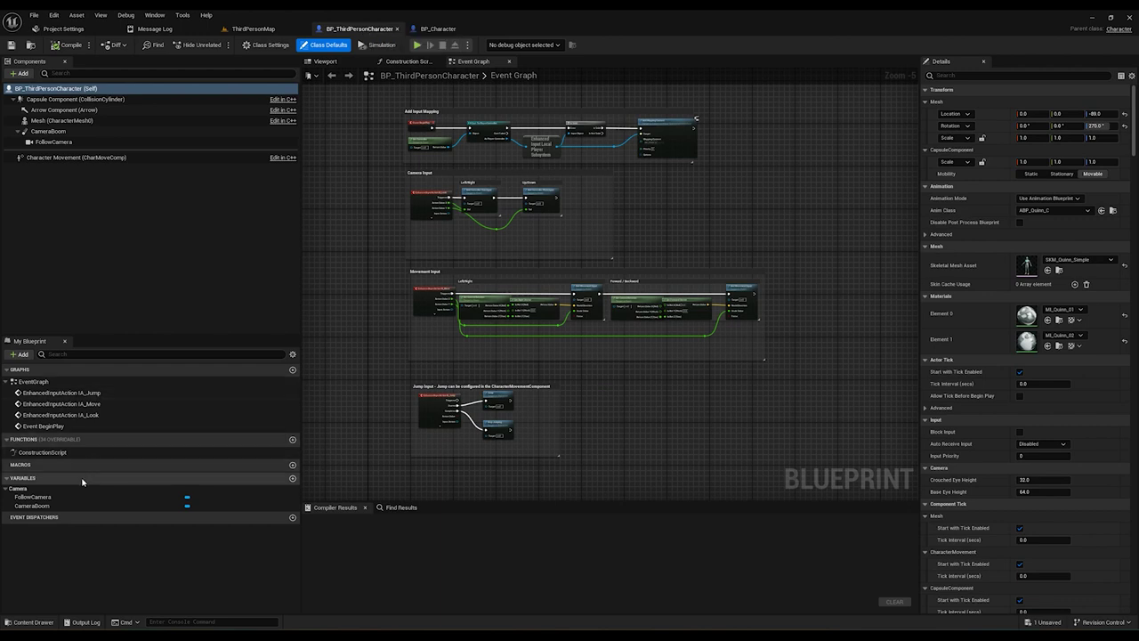
{"action": "left_click", "coordinate": [77, 444]}
{"action": "key", "text": "ctrl+v"}
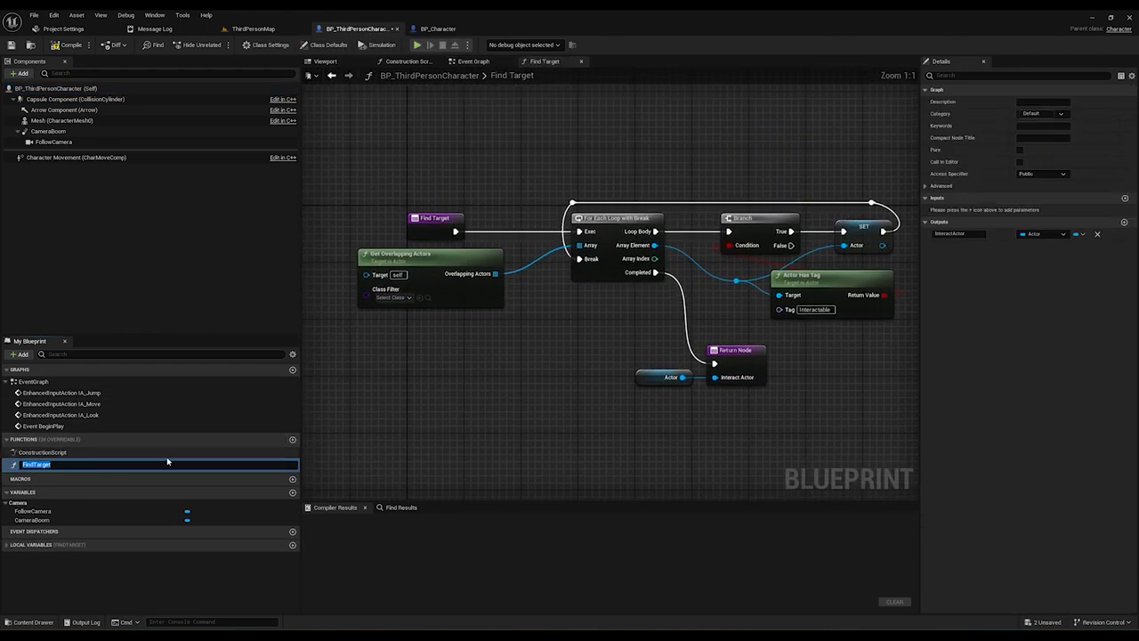
Copy the Interact section and the Server_Interact event chain from BP_Character into the event graph of BP_ThirdPersonCharacter, leaving the function reference fix at Do Nothing
{"action": "key", "text": "Return"}
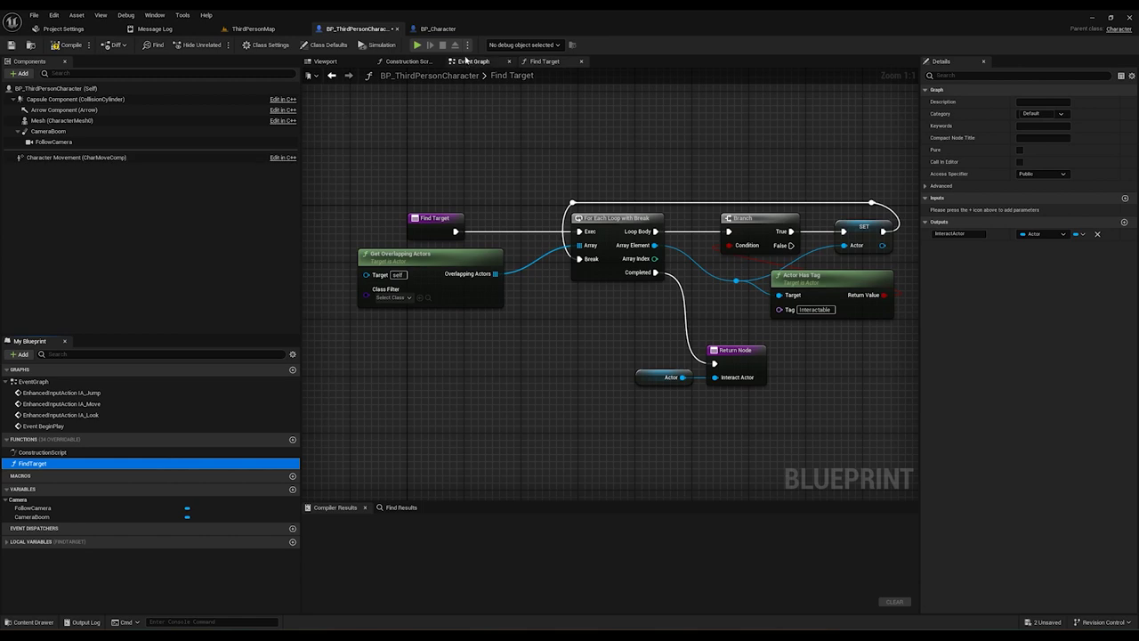
{"action": "left_click", "coordinate": [438, 28]}
{"action": "left_click_drag", "start_coordinate": [749, 227], "coordinate": [387, 428]}
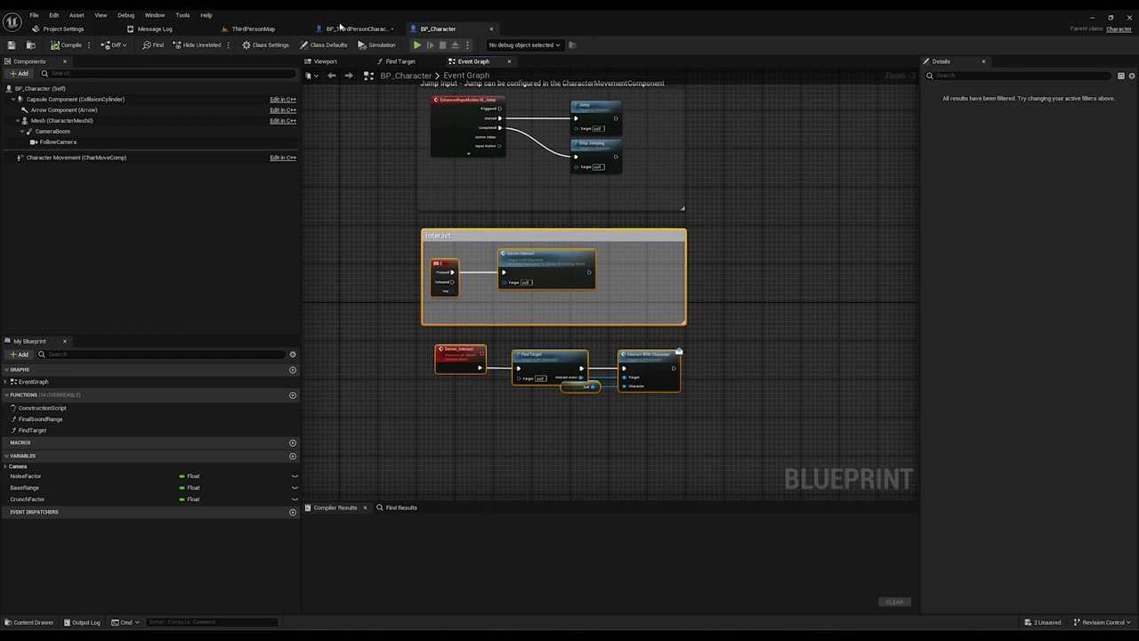
{"action": "left_click", "coordinate": [356, 29]}
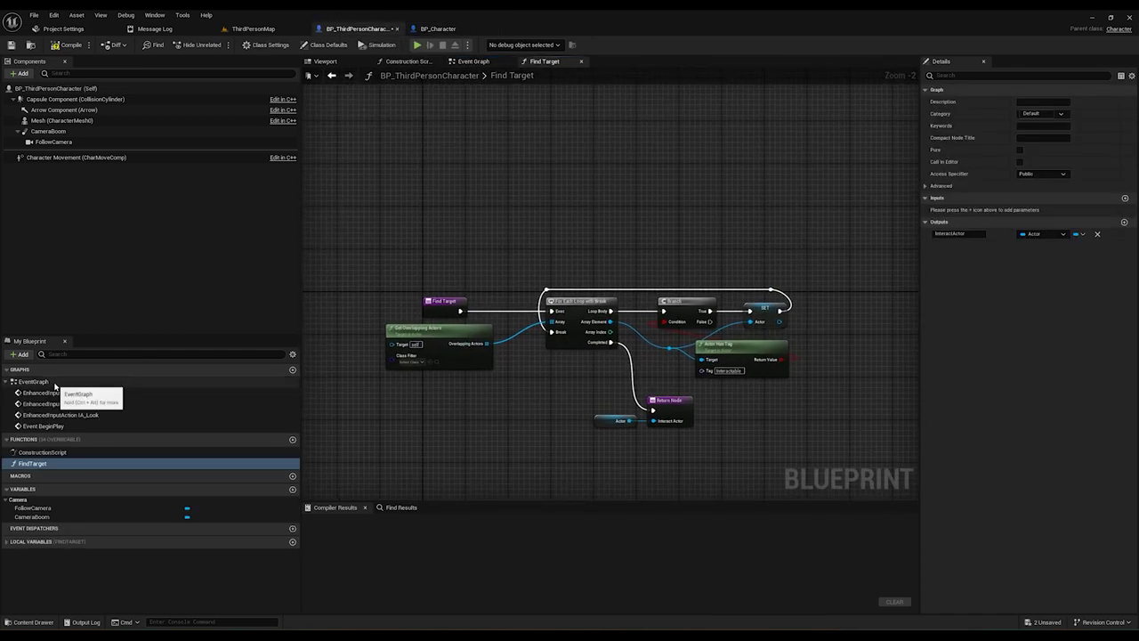
{"action": "double_click", "coordinate": [55, 383]}
{"action": "right_click_drag", "start_coordinate": [437, 277], "coordinate": [421, 259]}
{"action": "right_click_drag", "start_coordinate": [438, 392], "coordinate": [434, 252]}
{"action": "key", "text": "ctrl+v"}
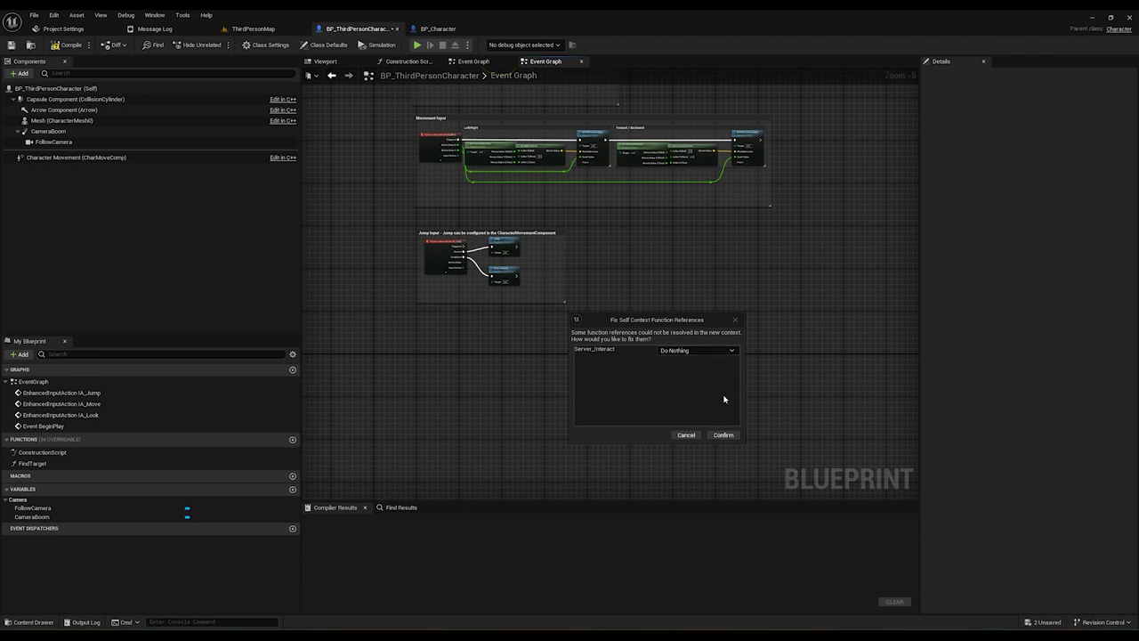
{"action": "left_click", "coordinate": [723, 434]}
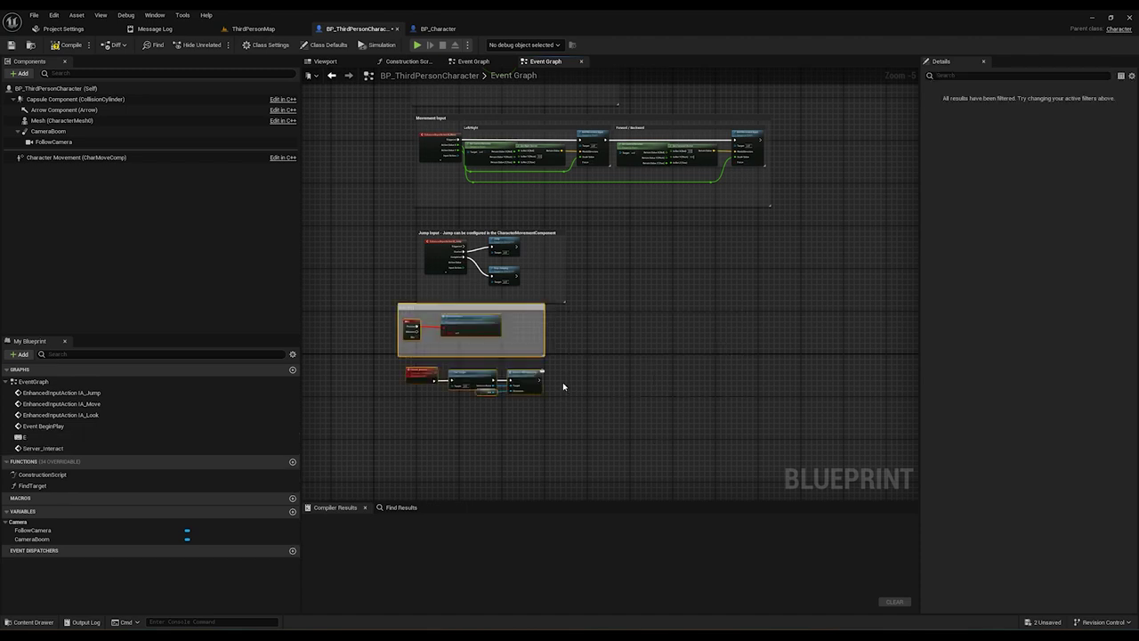
Refresh the pasted Interact nodes and compile BP_ThirdPersonCharacter
{"action": "scroll", "coordinate": [542, 372], "scroll_direction": "up", "scroll_amount": 4}
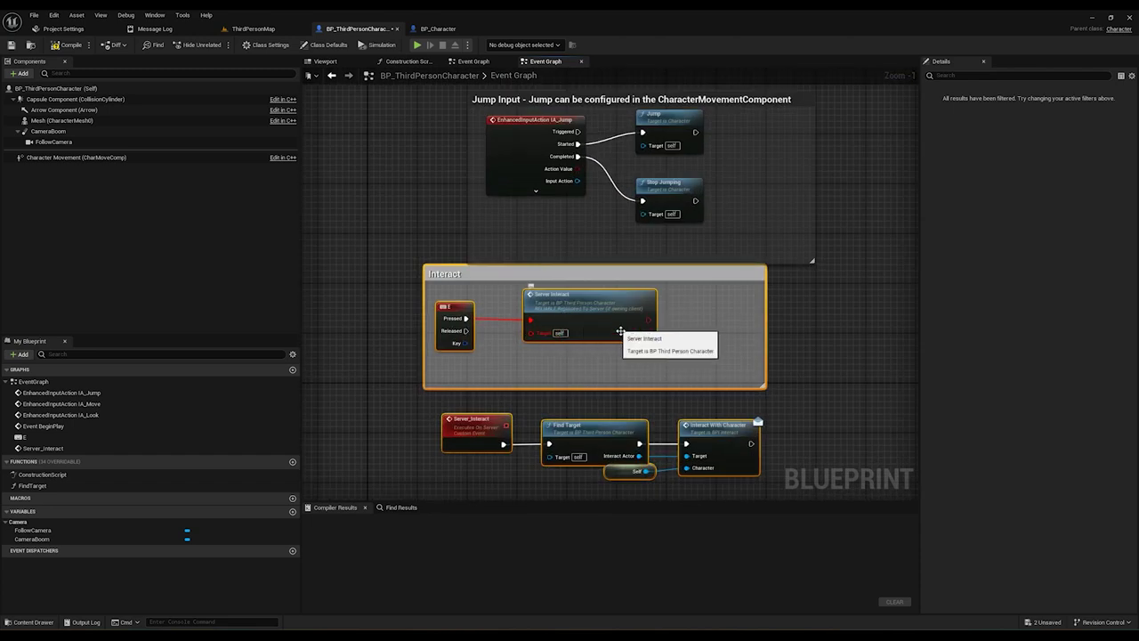
{"action": "right_click", "coordinate": [574, 318]}
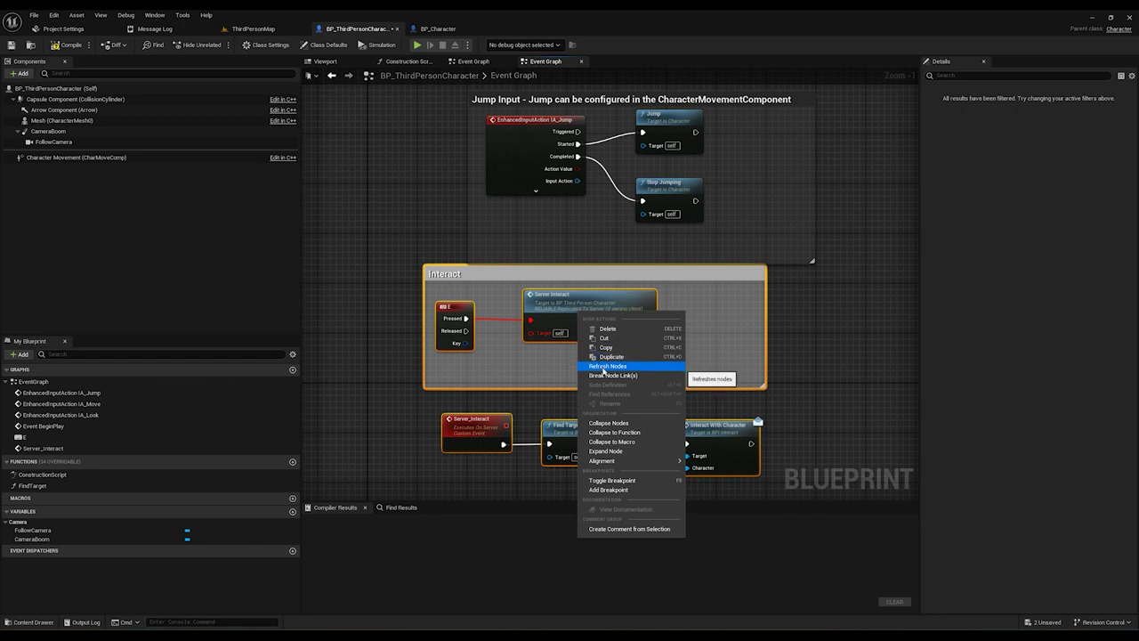
{"action": "left_click", "coordinate": [601, 365]}
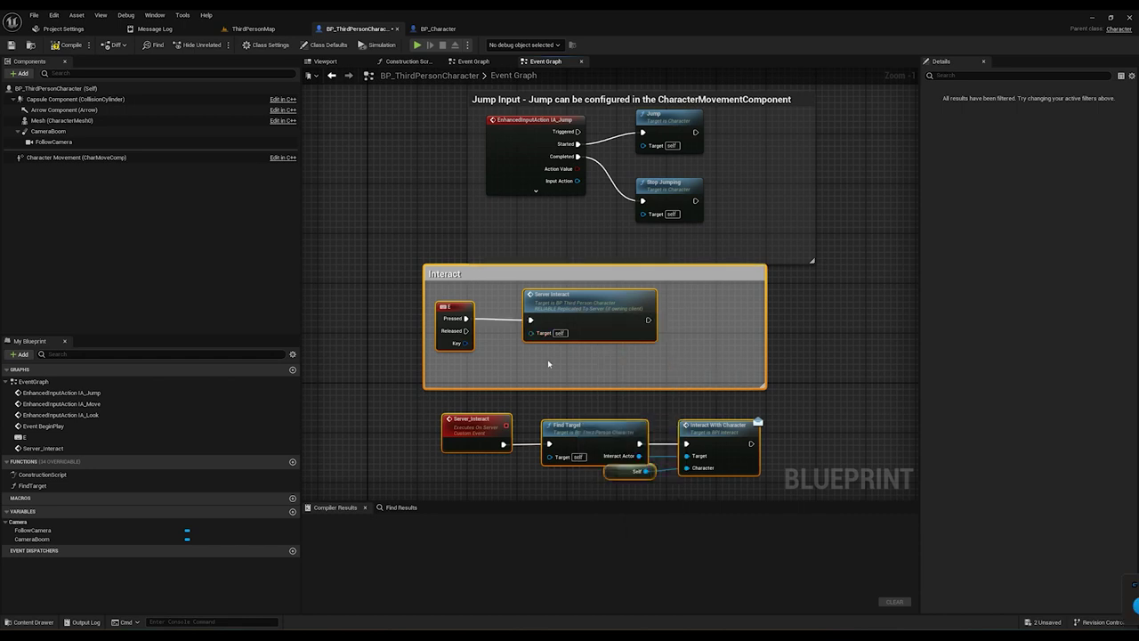
{"action": "left_click", "coordinate": [68, 44]}
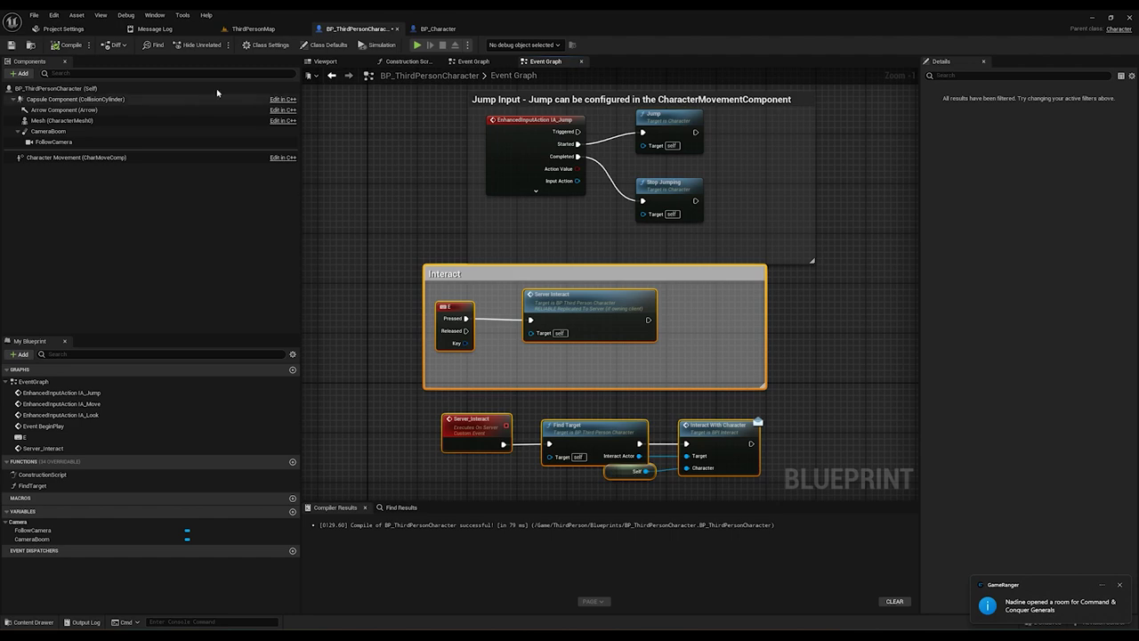
Play-test ThirdPersonMap by running the character up to the clock, interacting with it and turning its hand
{"action": "left_click", "coordinate": [254, 29]}
{"action": "right_click_drag", "start_coordinate": [364, 347], "coordinate": [424, 381]}
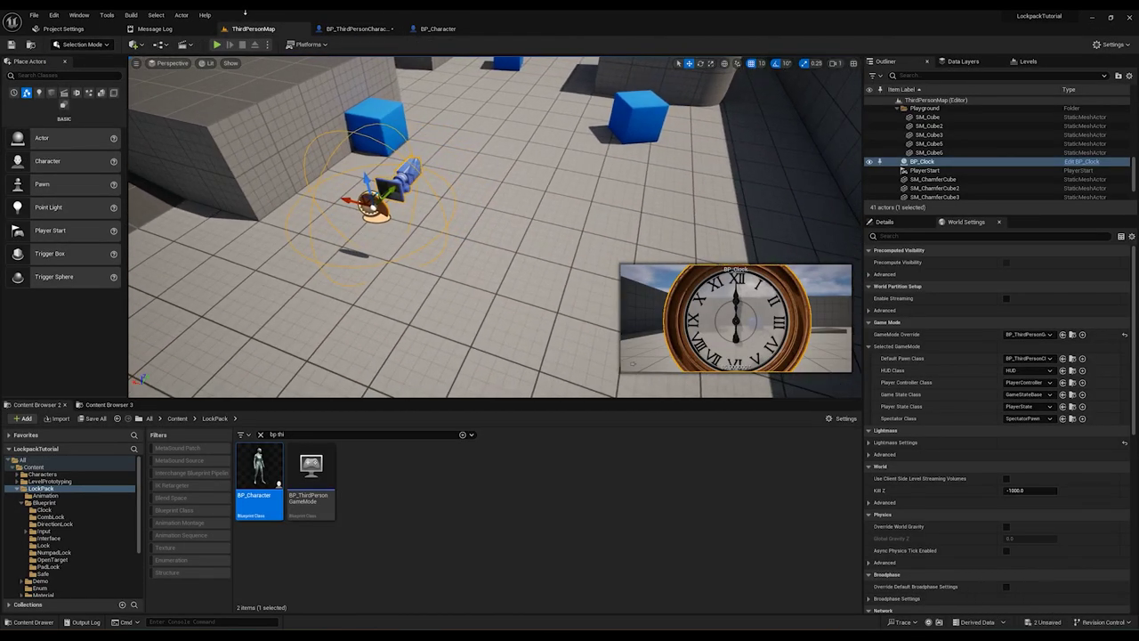
{"action": "left_click", "coordinate": [216, 44]}
{"action": "key", "text": "w"}
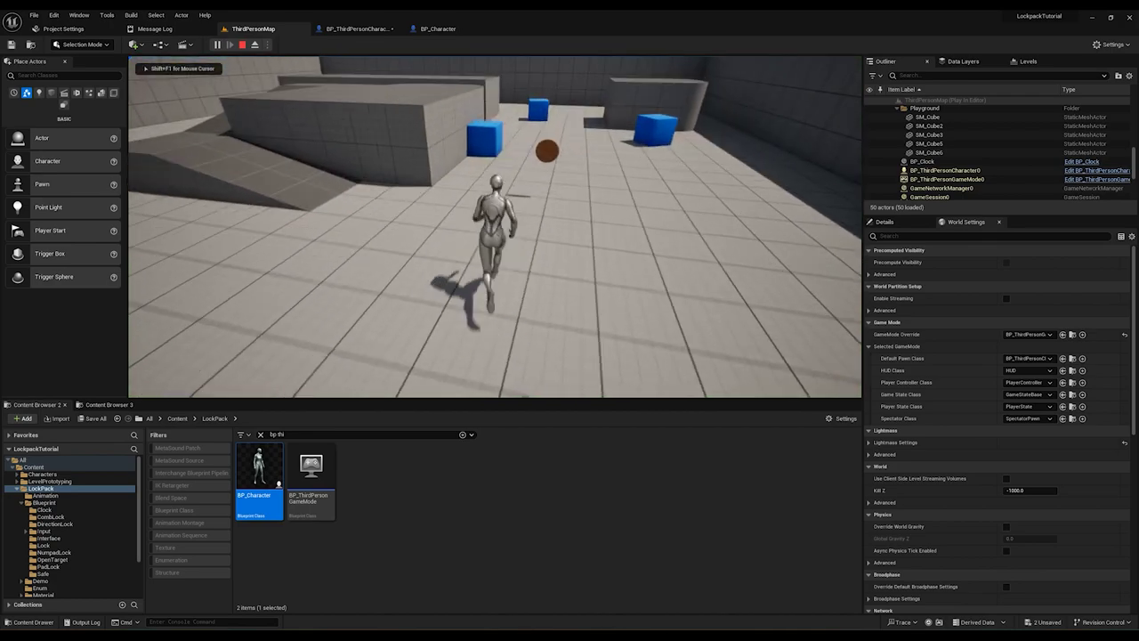
{"action": "key", "text": "e"}
{"action": "key", "text": "e"}
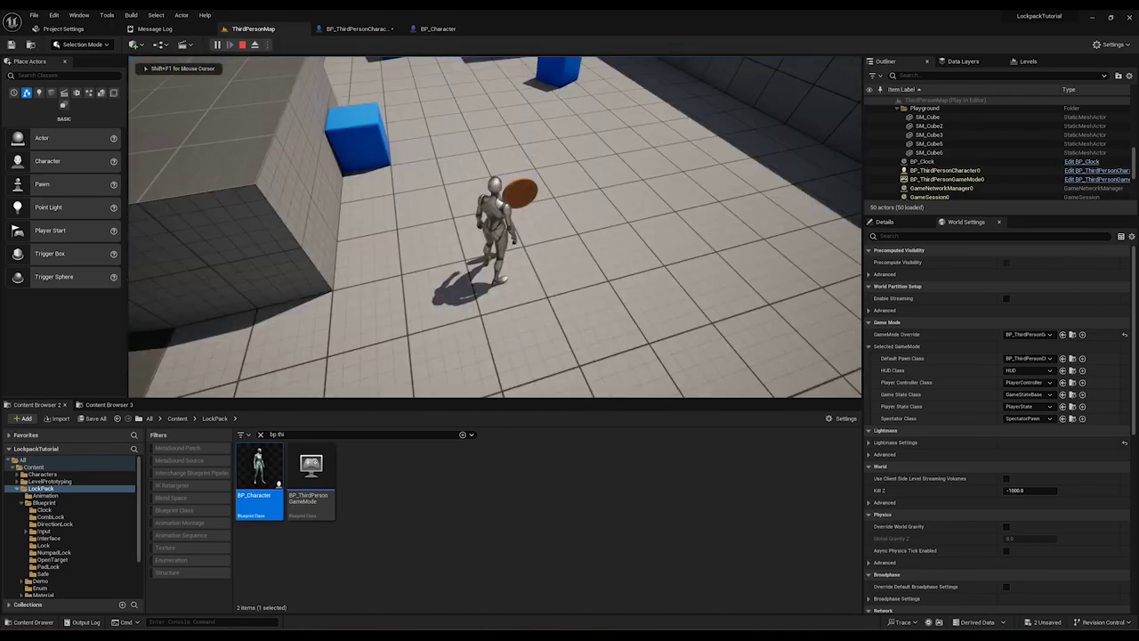
{"action": "key", "text": "w"}
{"action": "key", "text": "e"}
{"action": "key", "text": "d"}
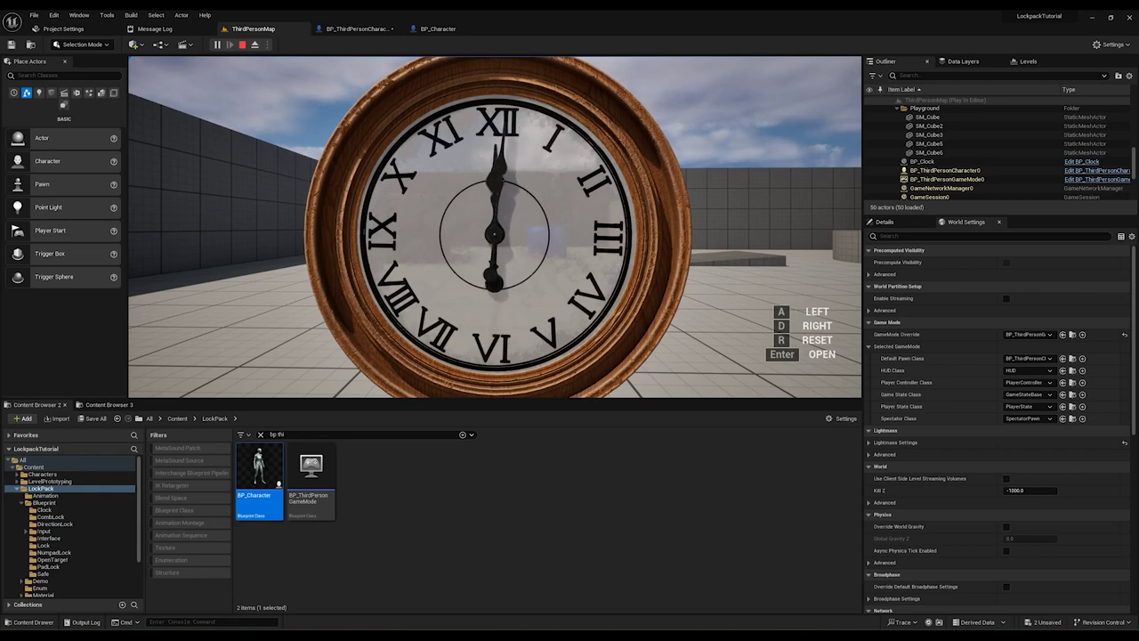
Leave the clock's lock view, run the character around the clock and end the play session
{"action": "key", "text": "e"}
{"action": "key", "text": "w"}
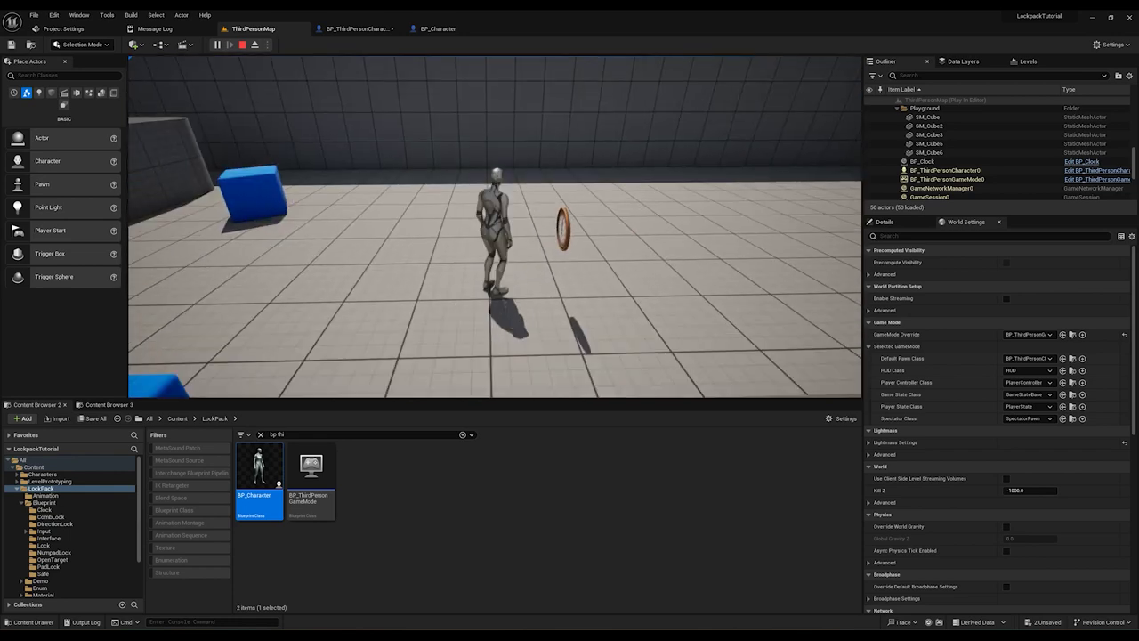
{"action": "key", "text": "w"}
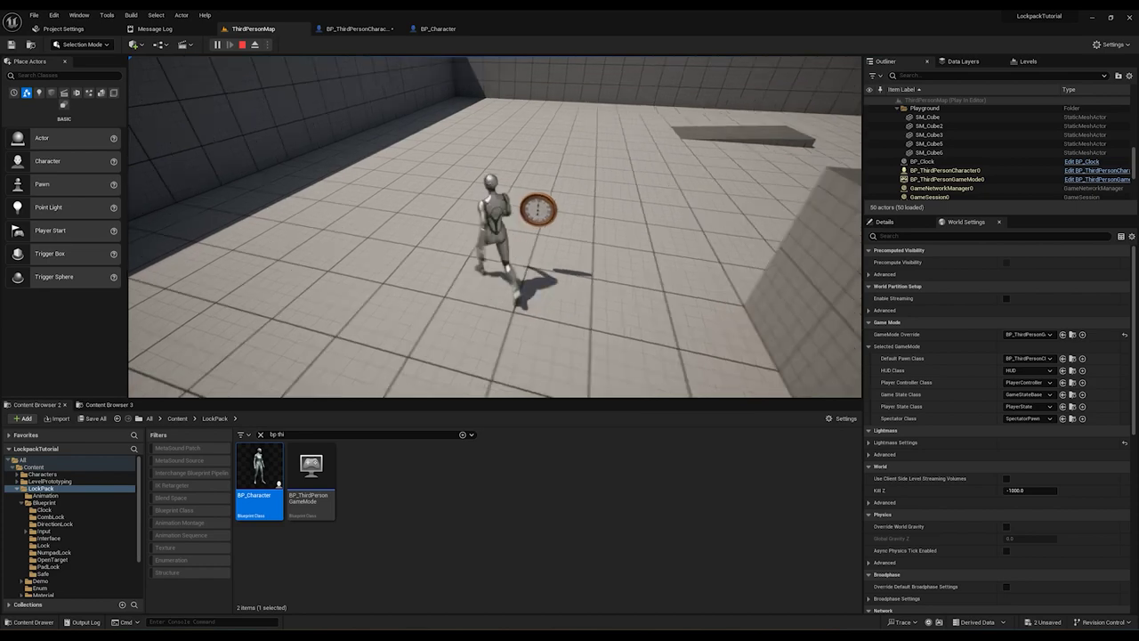
{"action": "key", "text": "d"}
{"action": "key", "text": "s"}
{"action": "key", "text": "w"}
{"action": "key", "text": "s"}
{"action": "key", "text": "a"}
{"action": "key", "text": "d"}
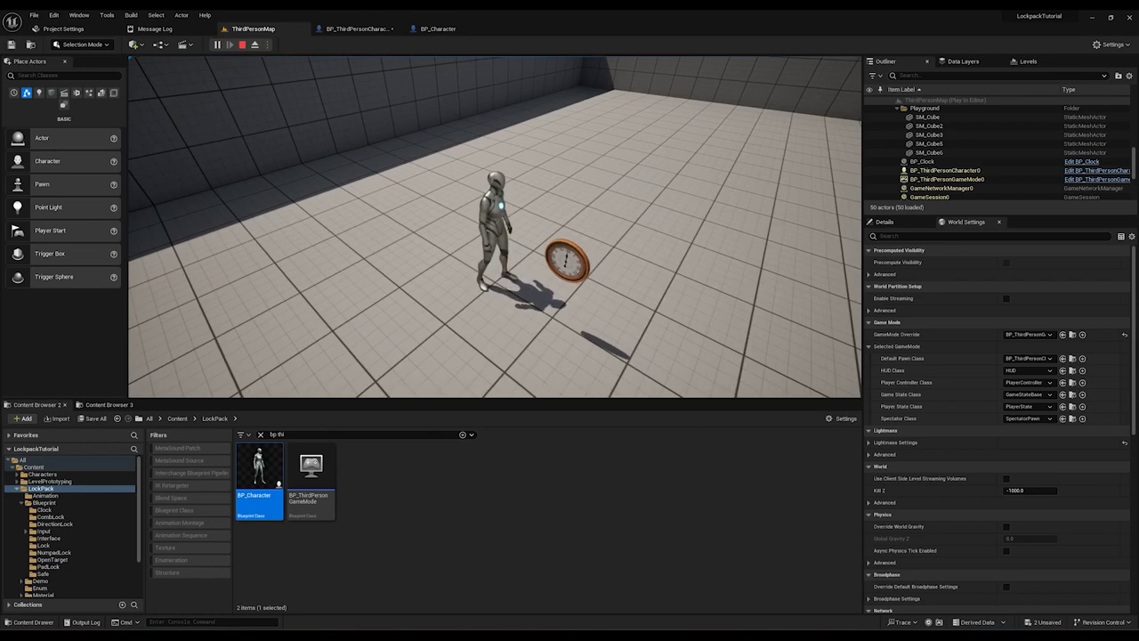
{"action": "key", "text": "Escape"}
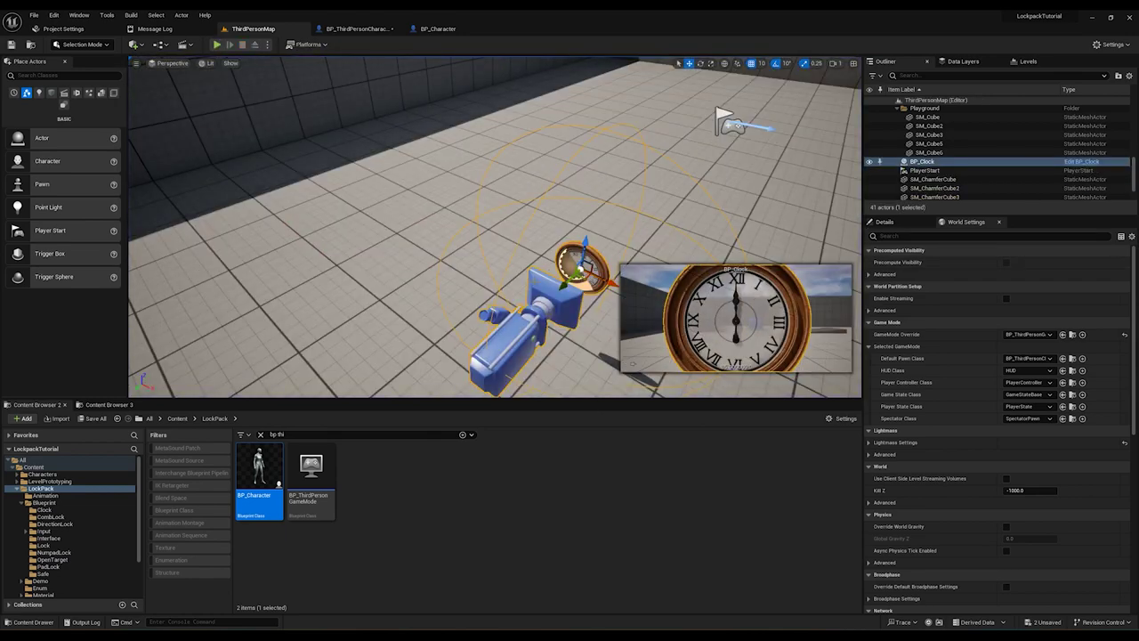
Clear the LockPack folder search and open the event graph of the placed BP_Clock's blueprint
{"action": "key", "text": "d"}
{"action": "right_click_drag", "start_coordinate": [518, 256], "coordinate": [554, 255]}
{"action": "key", "text": "a"}
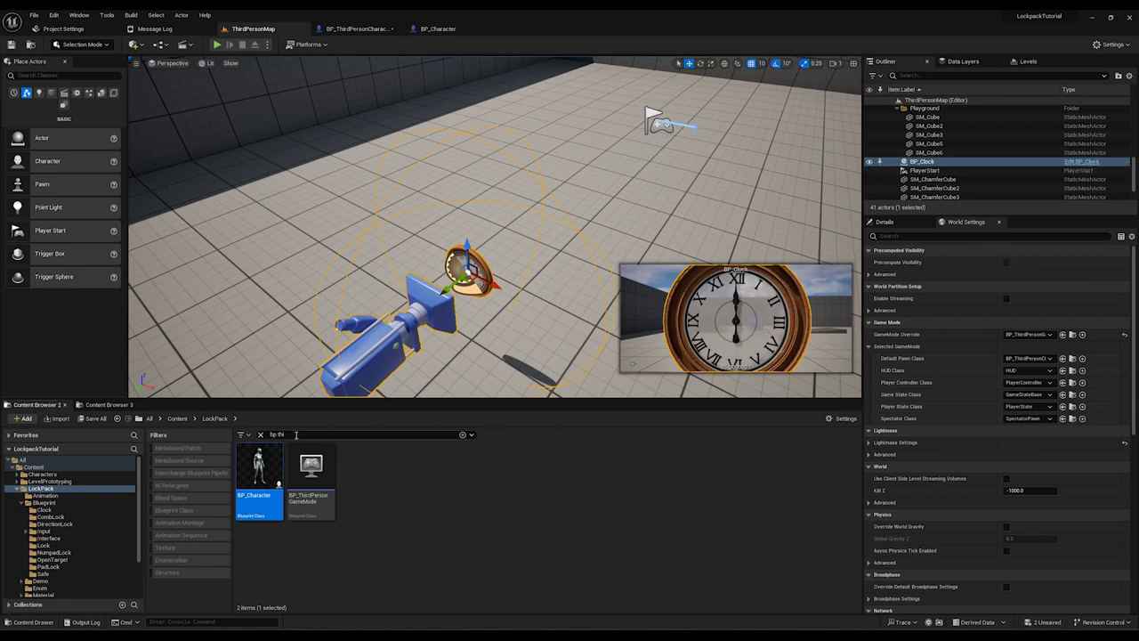
{"action": "left_click", "coordinate": [260, 434]}
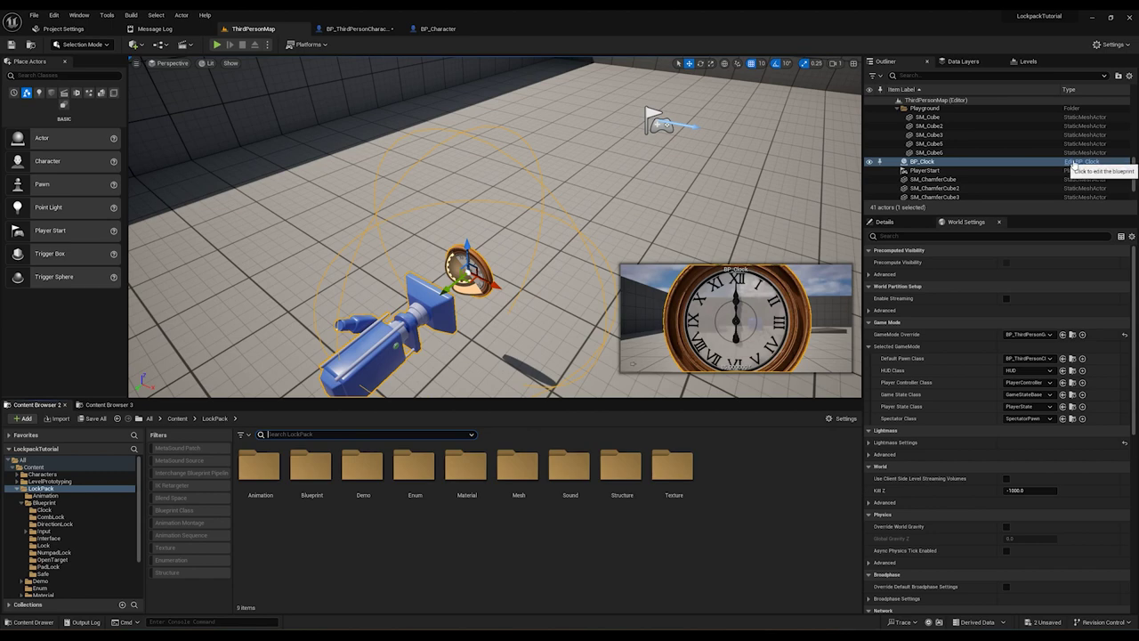
{"action": "scroll", "coordinate": [453, 311], "scroll_direction": "down", "scroll_amount": 2}
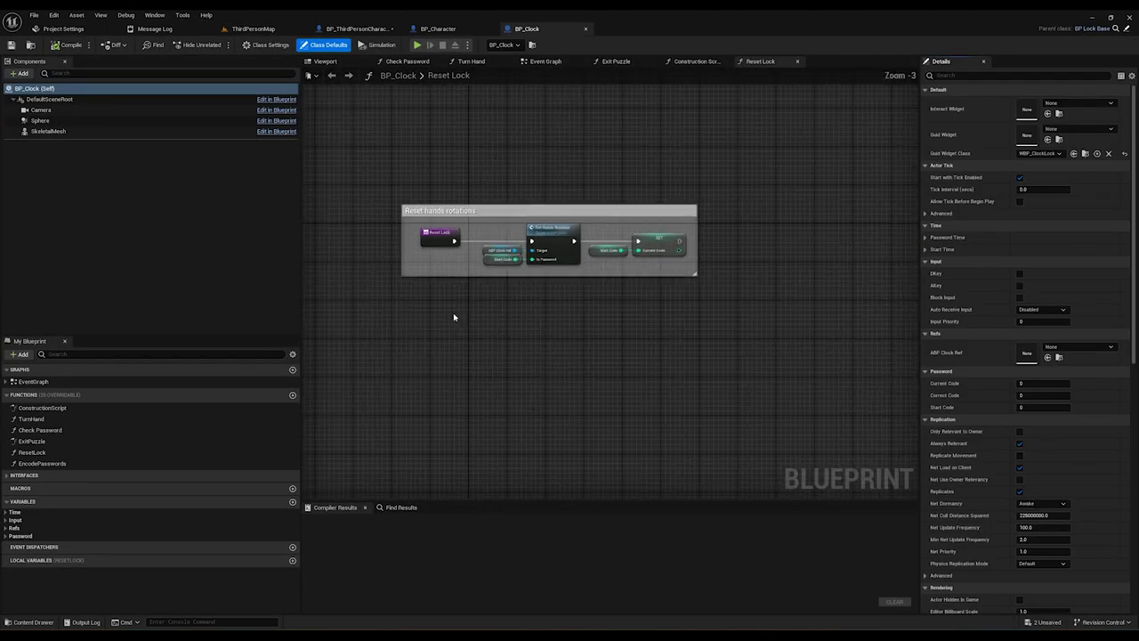
{"action": "double_click", "coordinate": [35, 382]}
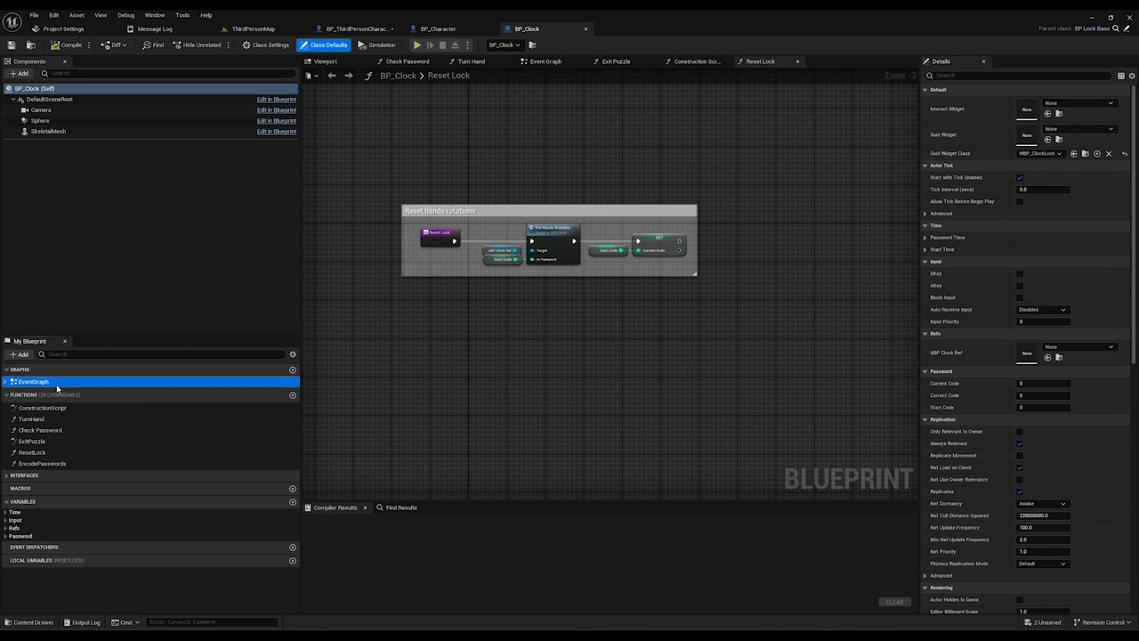
Add a Print String node to the execution output of Play Montage in the multicast open section of BP_Clock
{"action": "right_click_drag", "start_coordinate": [577, 404], "coordinate": [467, 380]}
{"action": "scroll", "coordinate": [508, 348], "scroll_direction": "down", "scroll_amount": 2}
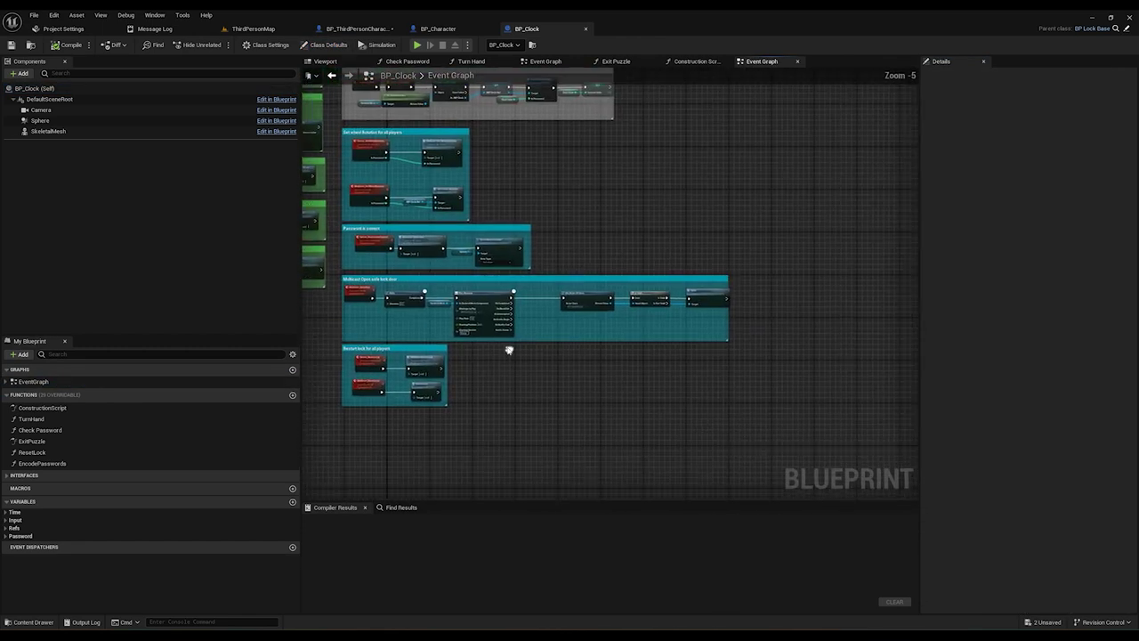
{"action": "scroll", "coordinate": [508, 348], "scroll_direction": "up", "scroll_amount": 2}
{"action": "right_click_drag", "start_coordinate": [582, 290], "coordinate": [539, 270]}
{"action": "left_click_drag", "start_coordinate": [458, 239], "coordinate": [514, 278]}
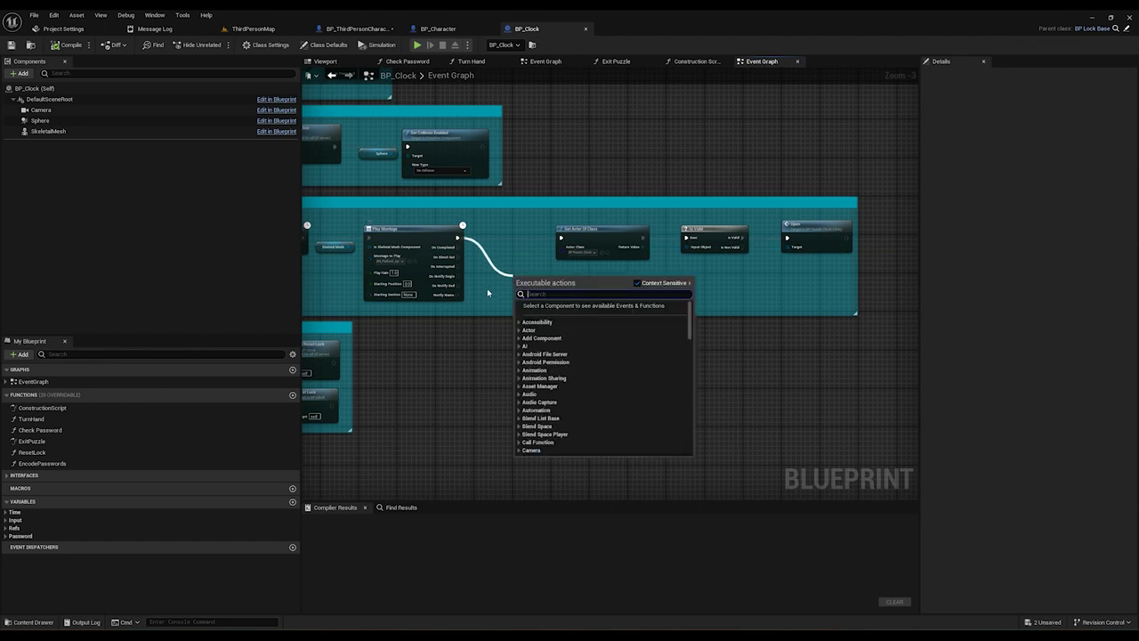
{"action": "scroll", "coordinate": [494, 277], "scroll_direction": "up", "scroll_amount": 2}
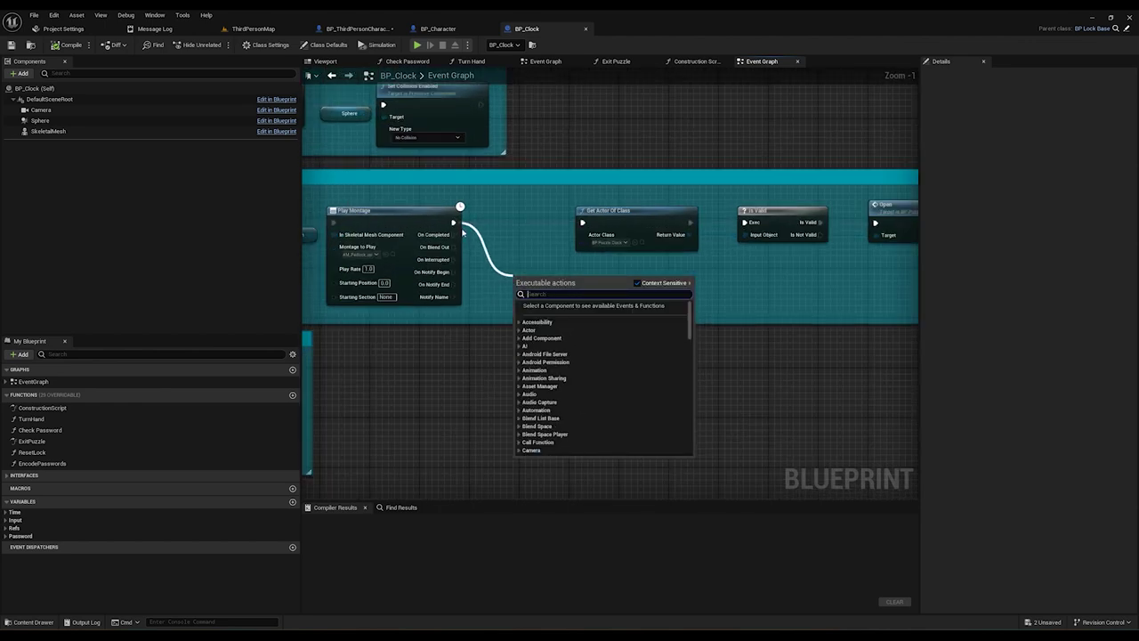
{"action": "left_click_drag", "start_coordinate": [454, 222], "coordinate": [505, 286]}
{"action": "type", "text": "print"}
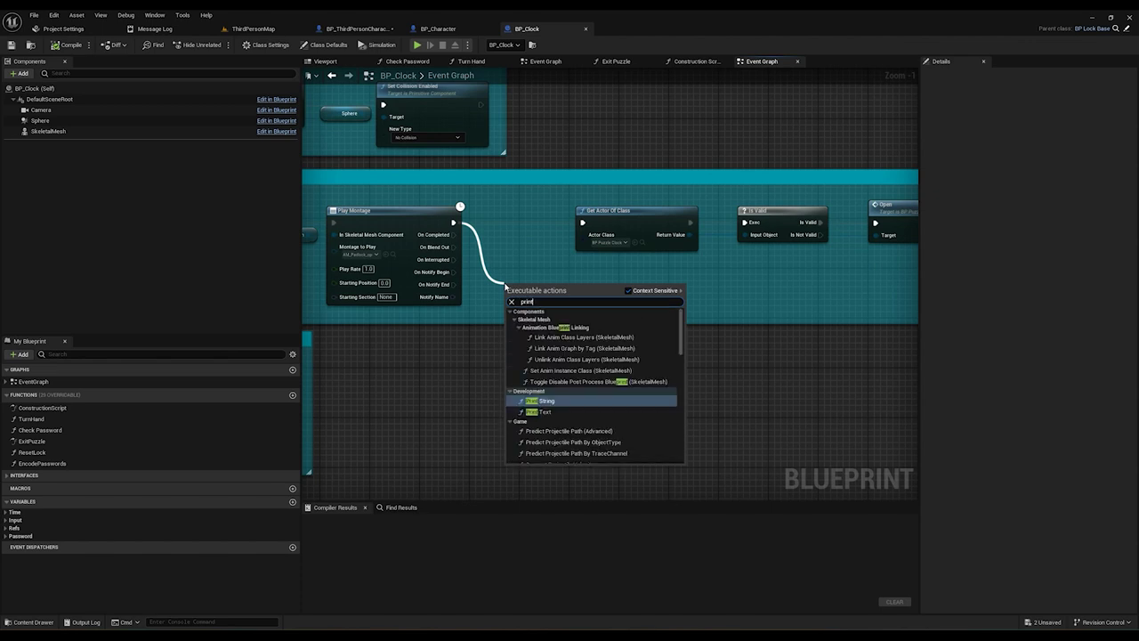
{"action": "key", "text": "Return"}
{"action": "right_click_drag", "start_coordinate": [579, 297], "coordinate": [548, 289]}
Reposition the Print String node beside Play Montage and set its In String to "This lock pack is working correctly"
{"action": "left_click_drag", "start_coordinate": [547, 274], "coordinate": [550, 270]}
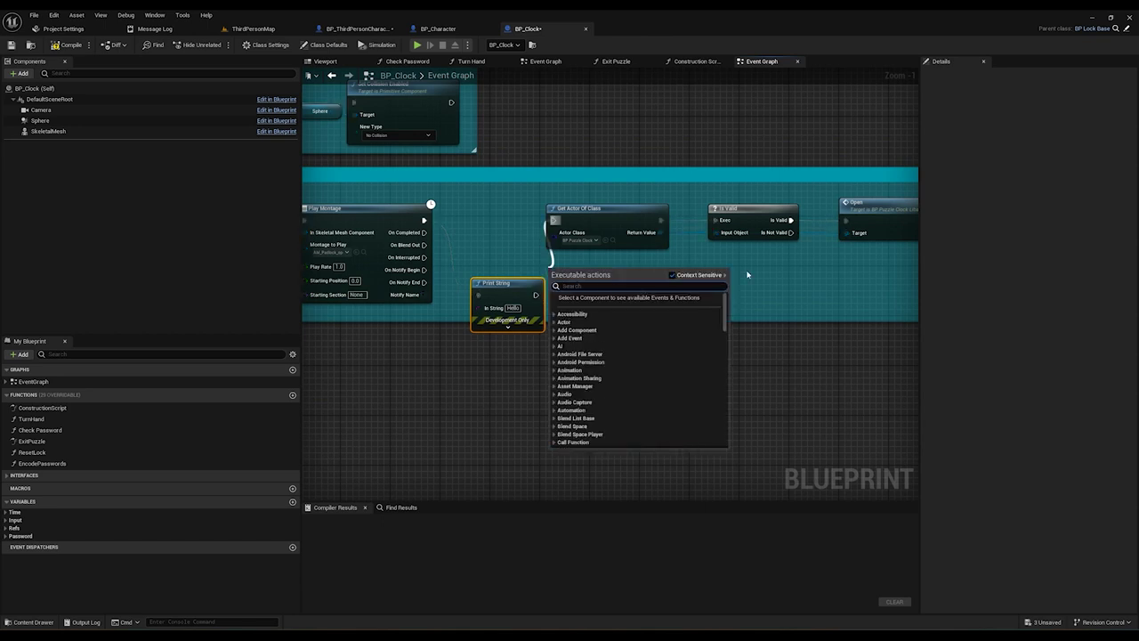
{"action": "right_click_drag", "start_coordinate": [534, 199], "coordinate": [448, 198]}
{"action": "left_click_drag", "start_coordinate": [436, 203], "coordinate": [787, 260]}
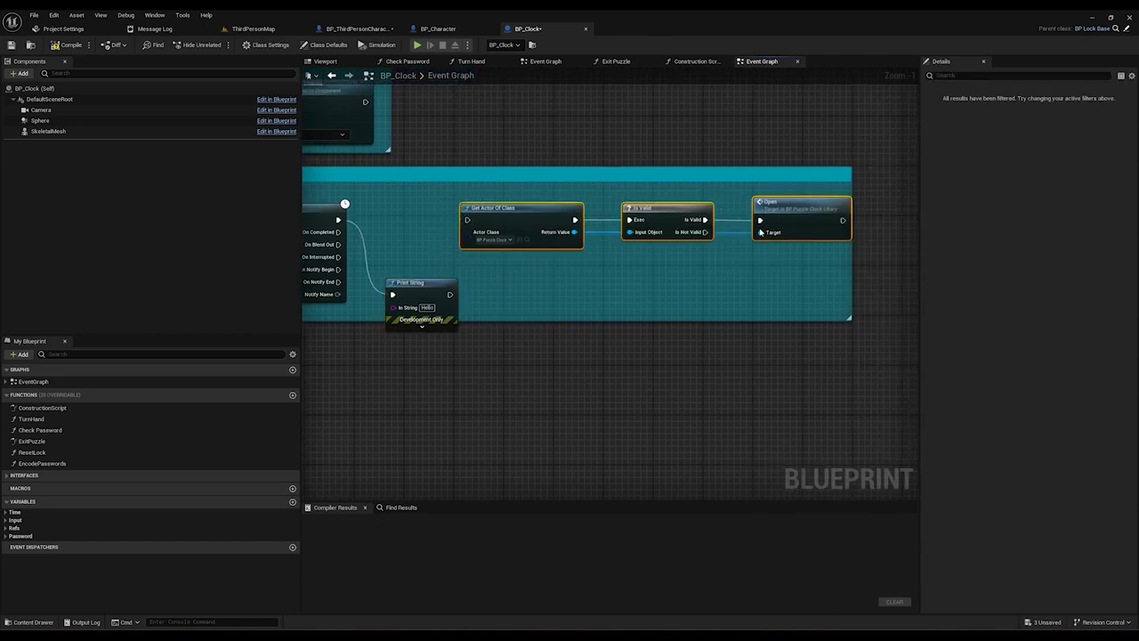
{"action": "right_click_drag", "start_coordinate": [554, 281], "coordinate": [735, 283]}
{"action": "scroll", "coordinate": [724, 285], "scroll_direction": "down", "scroll_amount": 1}
{"action": "scroll", "coordinate": [574, 276], "scroll_direction": "up", "scroll_amount": 2}
{"action": "left_click_drag", "start_coordinate": [574, 276], "coordinate": [590, 270]}
{"action": "right_click_drag", "start_coordinate": [521, 216], "coordinate": [550, 191]}
{"action": "mouse_move", "coordinate": [610, 252]}
{"action": "left_mouse_down"}
{"action": "mouse_move", "coordinate": [595, 231]}
{"action": "mouse_move", "coordinate": [596, 241]}
{"action": "left_mouse_up"}
{"action": "left_click", "coordinate": [604, 256]}
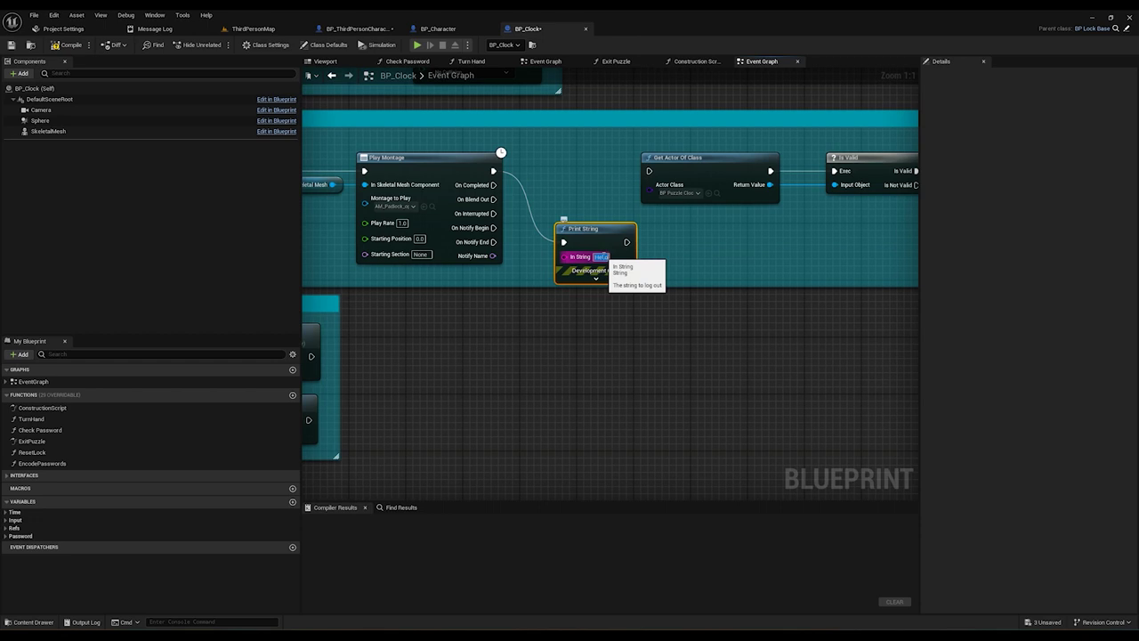
{"action": "type", "text": "This"}
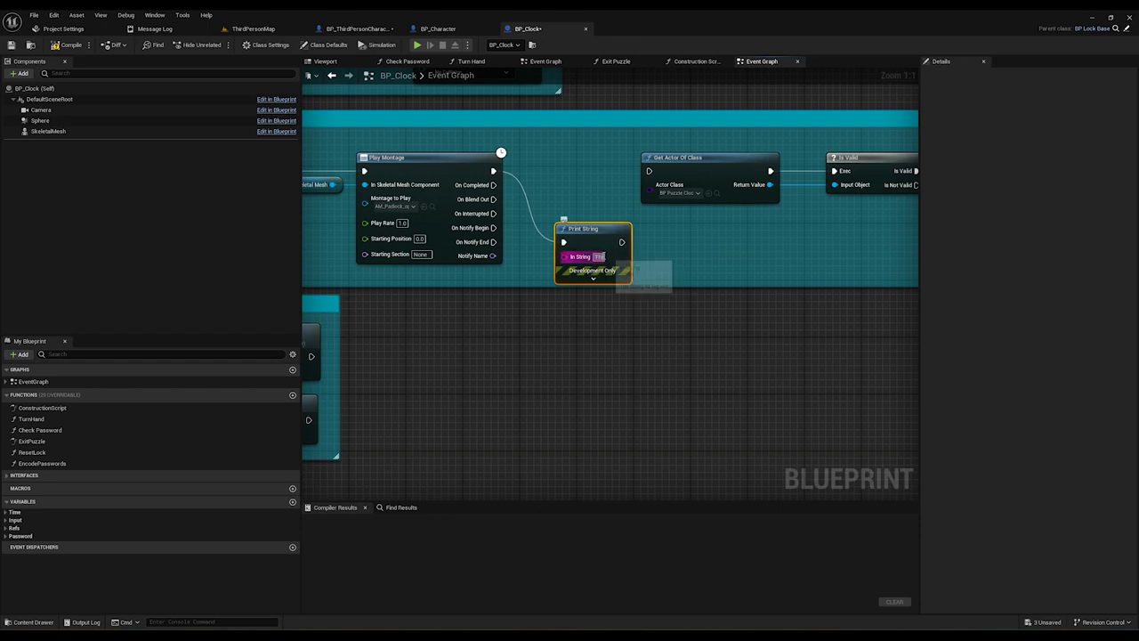
{"action": "type", "text": " lock"}
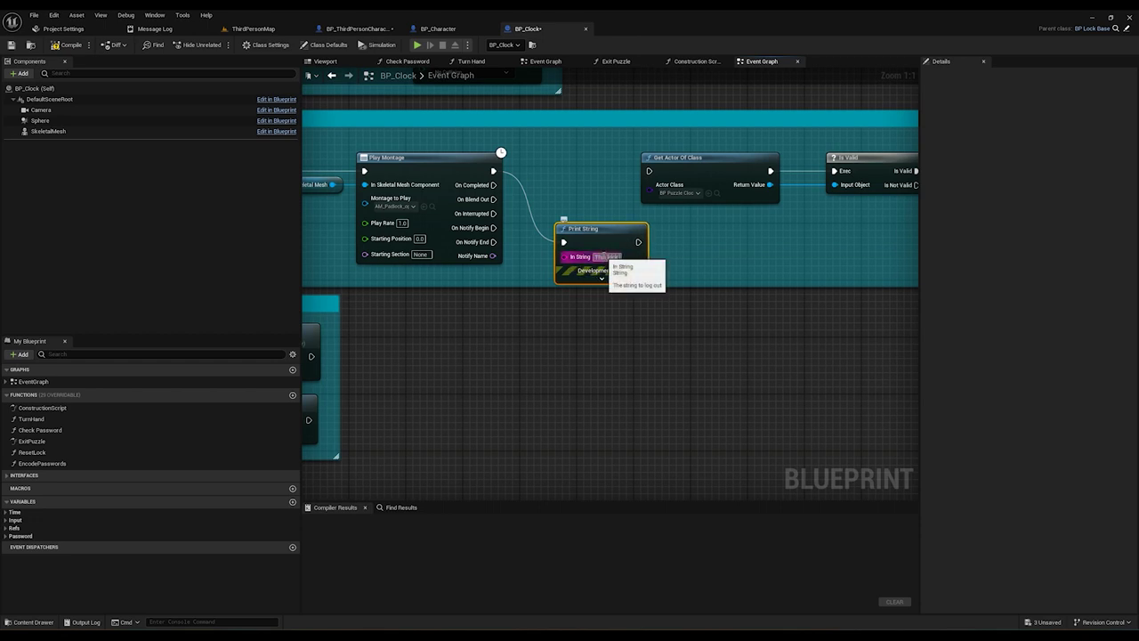
{"action": "type", "text": " pas"}
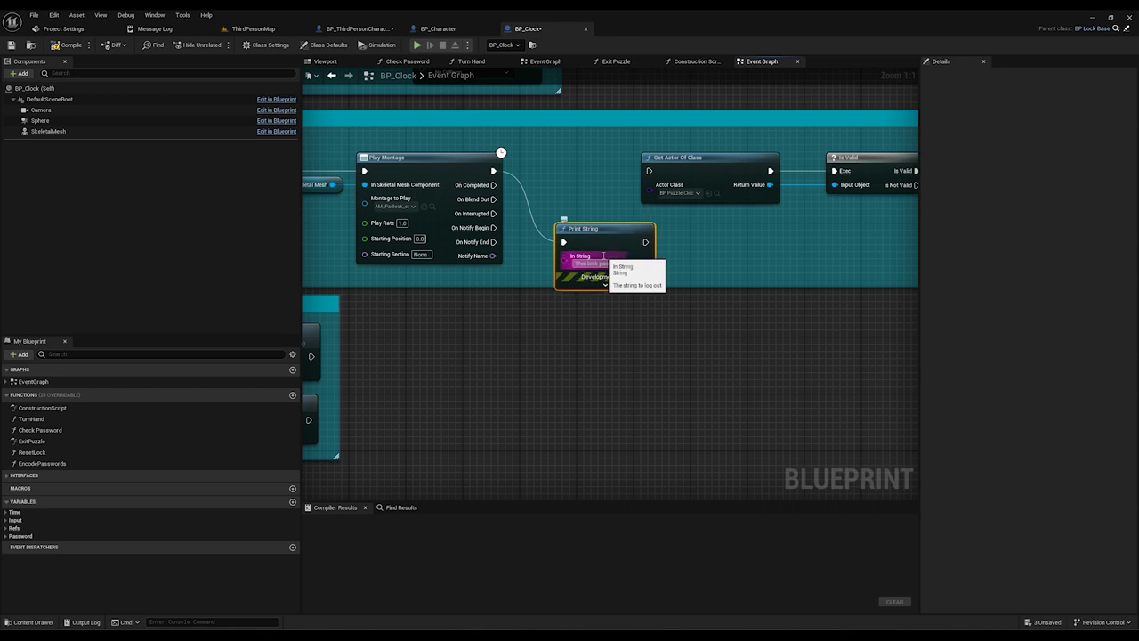
{"action": "type", "text": "sword is correct"}
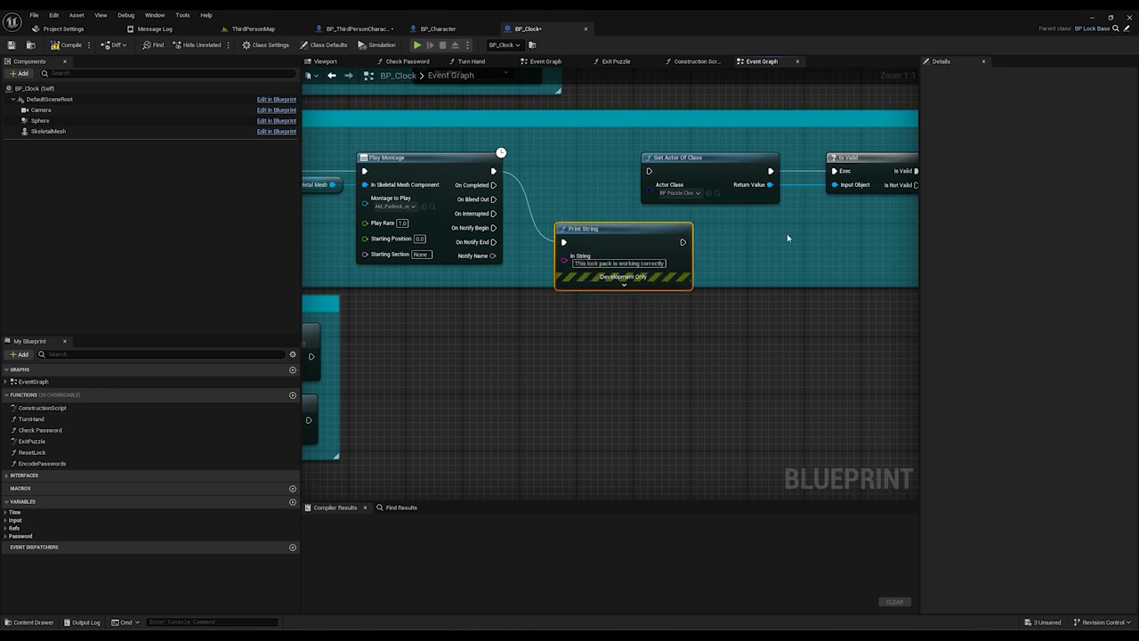
{"action": "right_click_drag", "start_coordinate": [727, 280], "coordinate": [724, 328]}
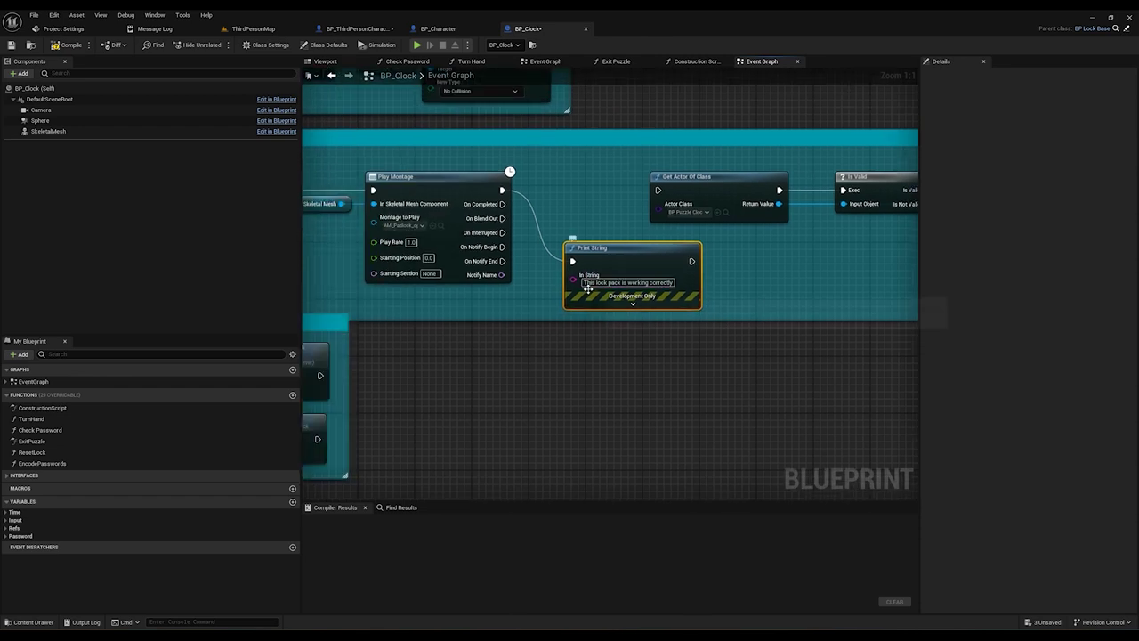
{"action": "scroll", "coordinate": [514, 311], "scroll_direction": "down", "scroll_amount": 2}
{"action": "right_click_drag", "start_coordinate": [424, 316], "coordinate": [464, 321]}
{"action": "scroll", "coordinate": [594, 299], "scroll_direction": "up", "scroll_amount": 2}
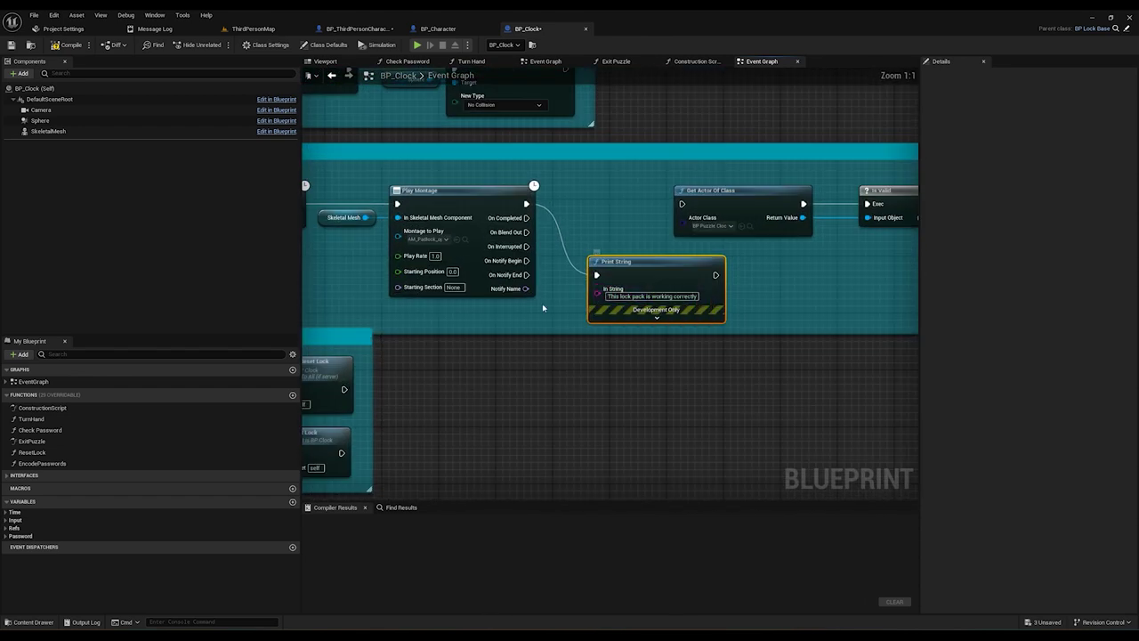
{"action": "right_click_drag", "start_coordinate": [504, 295], "coordinate": [463, 267]}
{"action": "scroll", "coordinate": [613, 307], "scroll_direction": "down", "scroll_amount": 1}
{"action": "scroll", "coordinate": [560, 288], "scroll_direction": "up", "scroll_amount": 1}
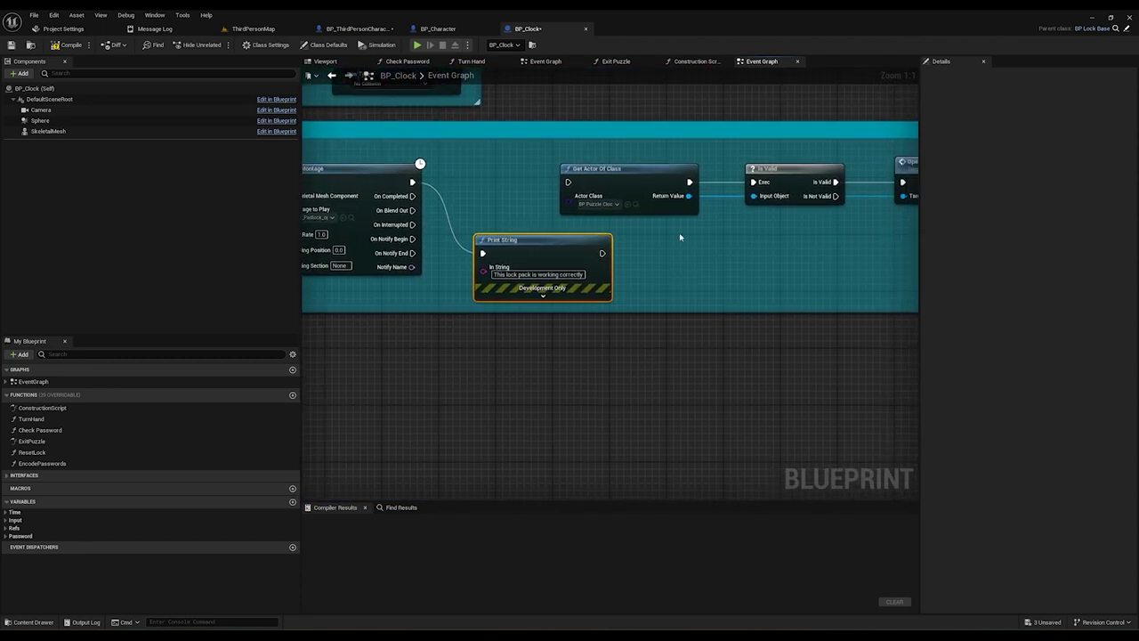
Play ThirdPersonMap, enter the clock's lock view, turn its hands and submit the time to test the unlock action
{"action": "left_click", "coordinate": [254, 28]}
{"action": "right_click_drag", "start_coordinate": [516, 220], "coordinate": [592, 258]}
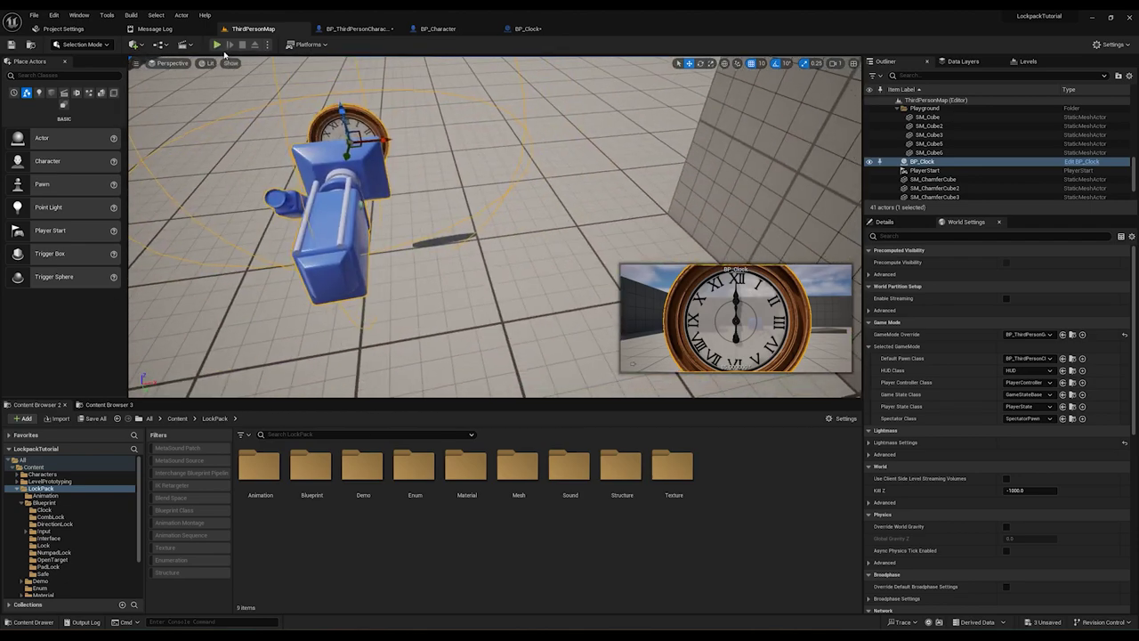
{"action": "left_click", "coordinate": [218, 45]}
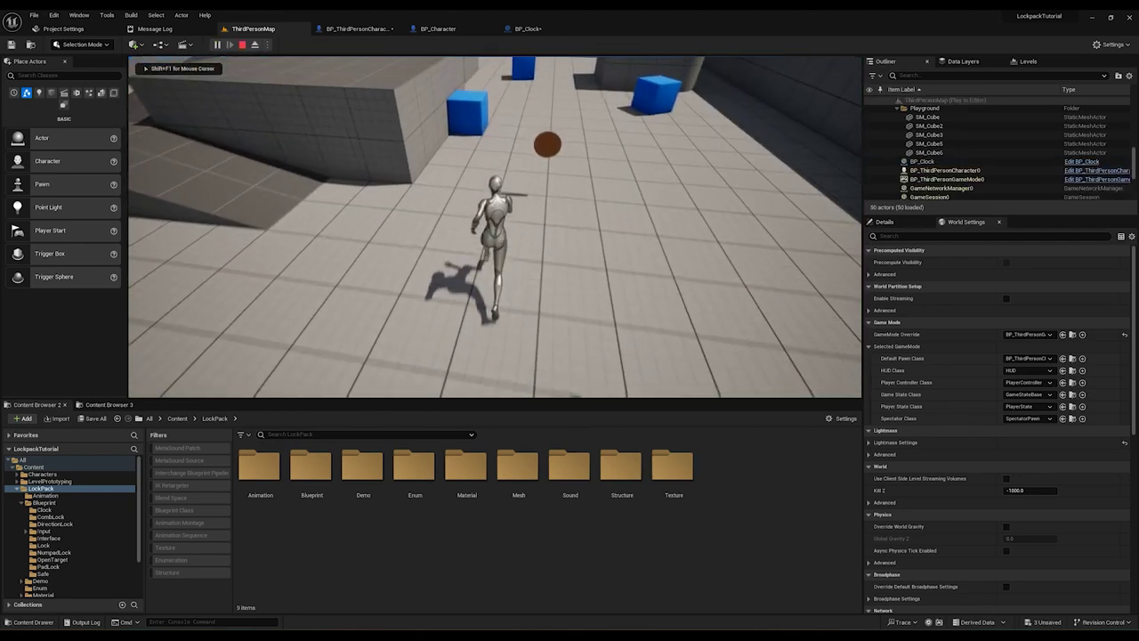
{"action": "key", "text": "e"}
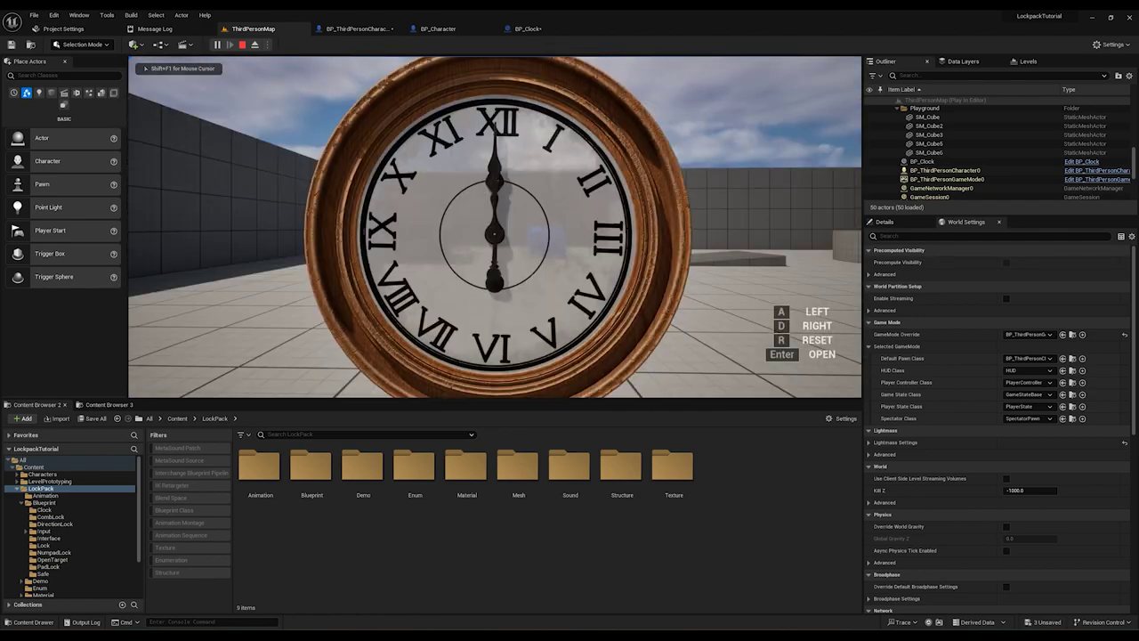
{"action": "key", "text": "d"}
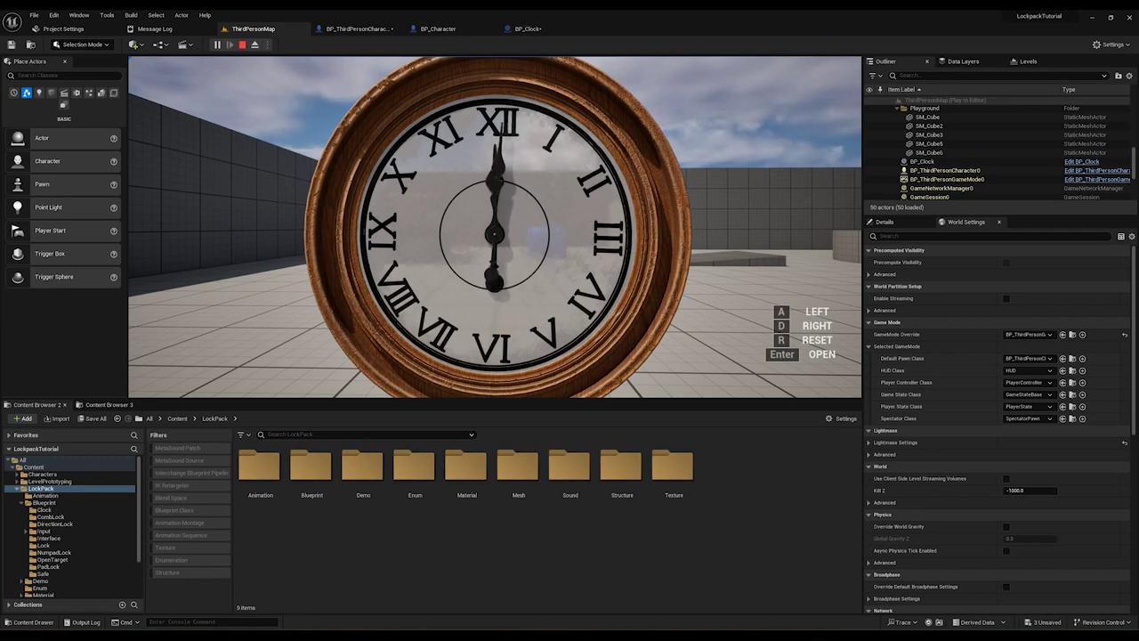
{"action": "key", "text": "Return"}
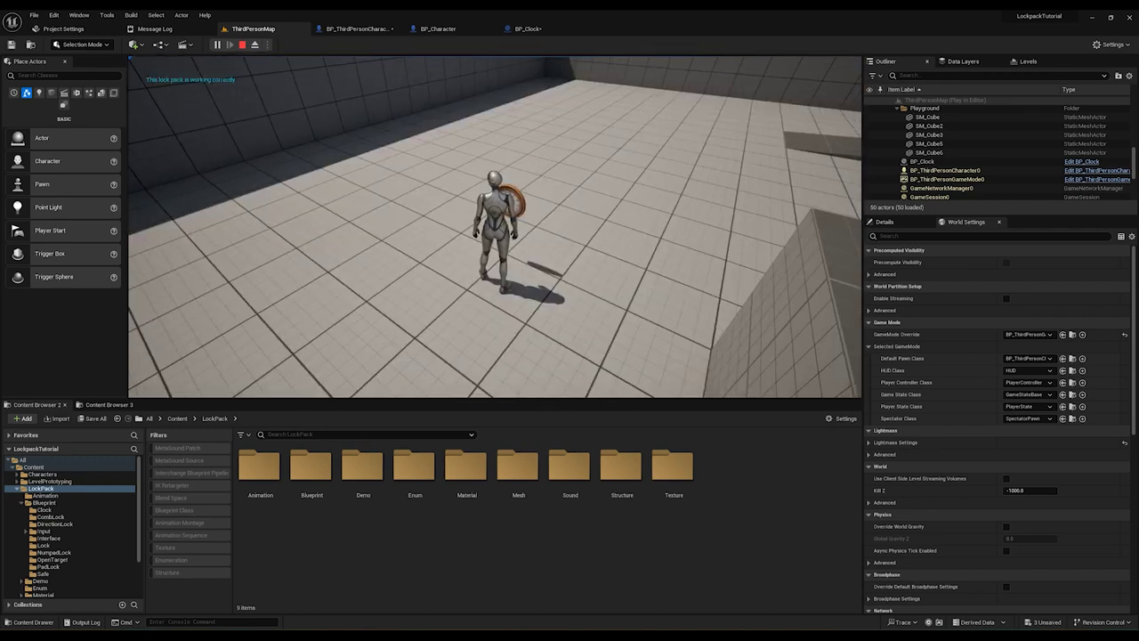
Run the character around the unlocked clock and end the play session
{"action": "key", "text": "a"}
{"action": "key", "text": "w"}
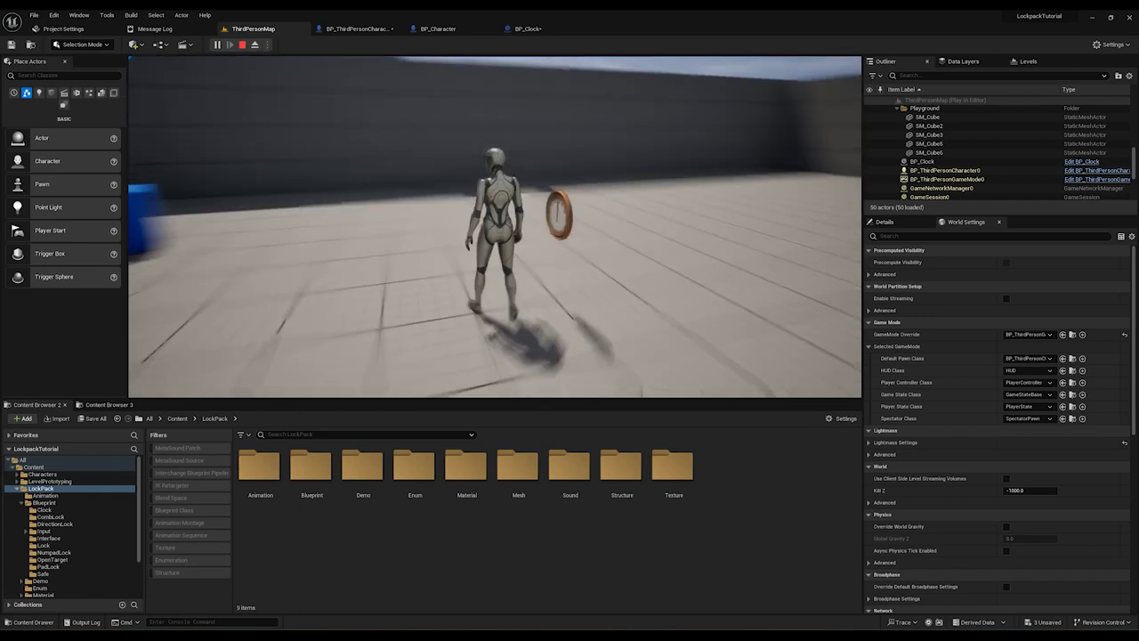
{"action": "key", "text": "d"}
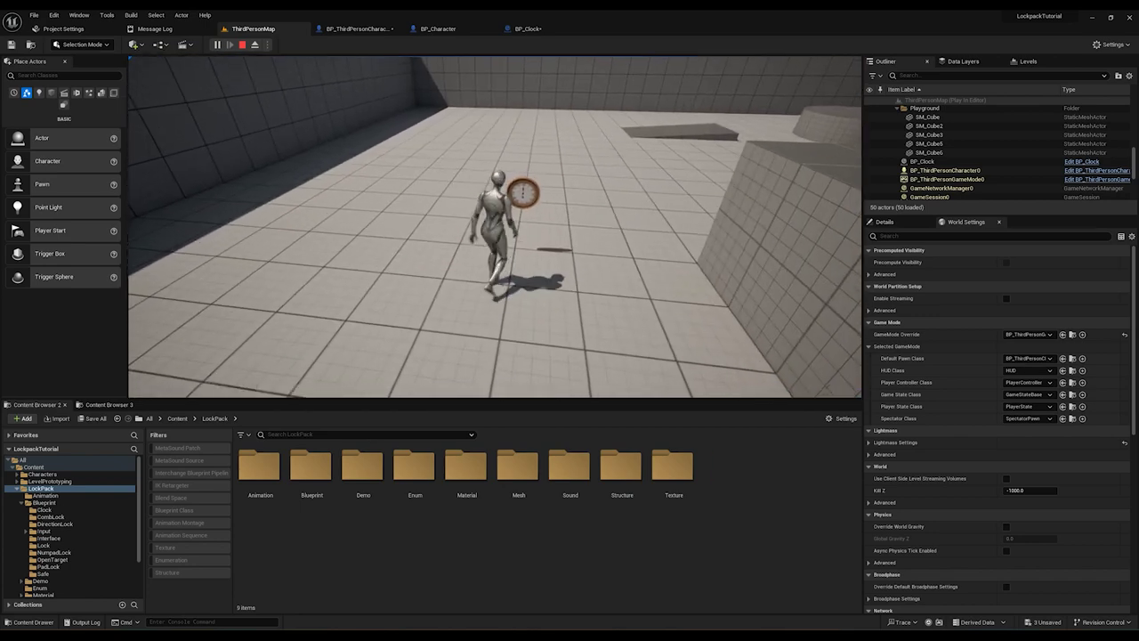
{"action": "key", "text": "w"}
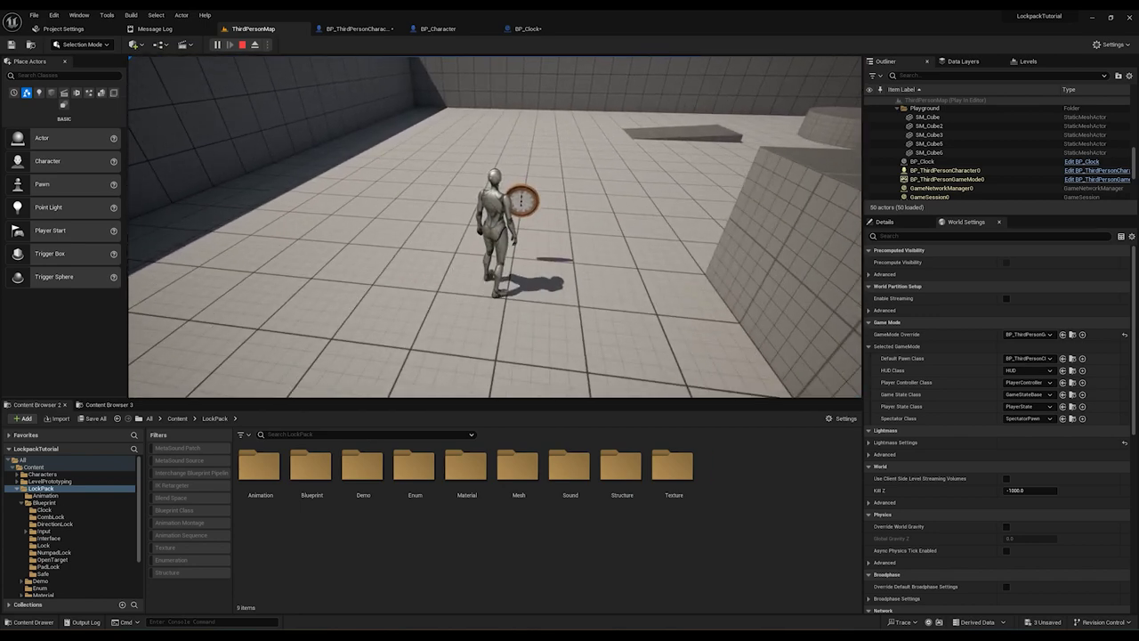
{"action": "key", "text": "w"}
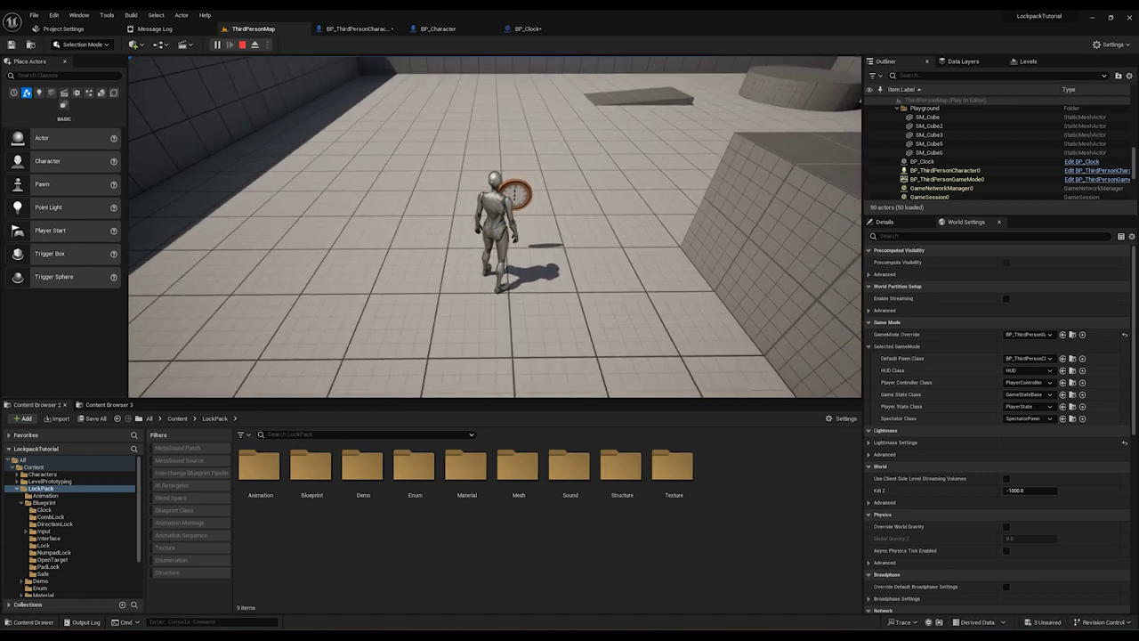
{"action": "key", "text": "Escape"}
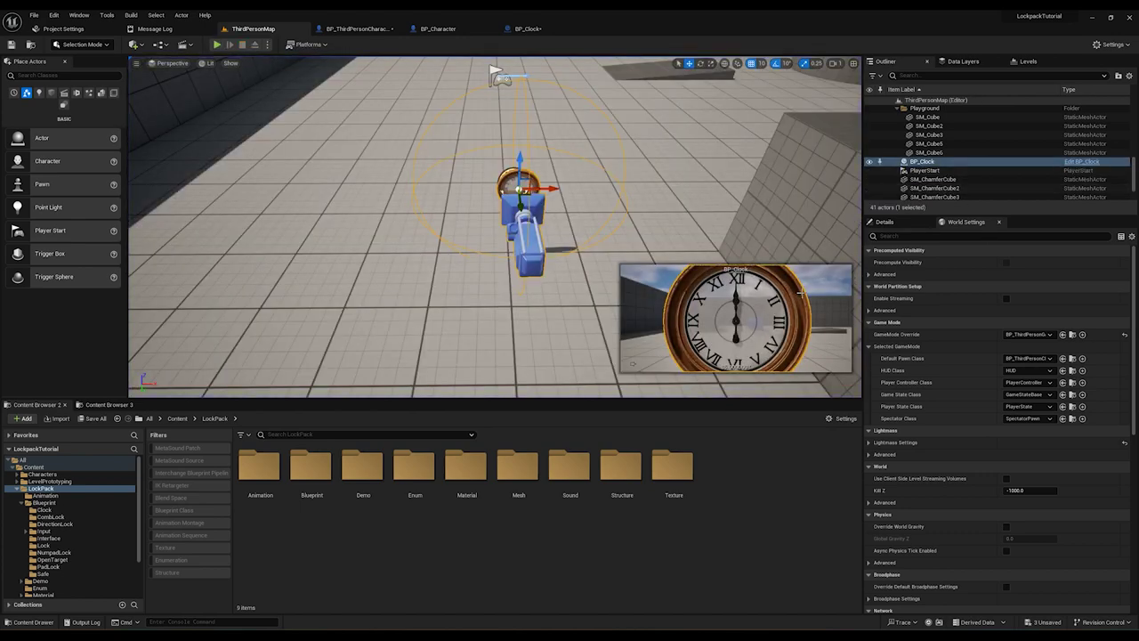
Set the Password Time hour of the placed BP_Clock to 1 in its details
{"action": "left_click", "coordinate": [883, 221]}
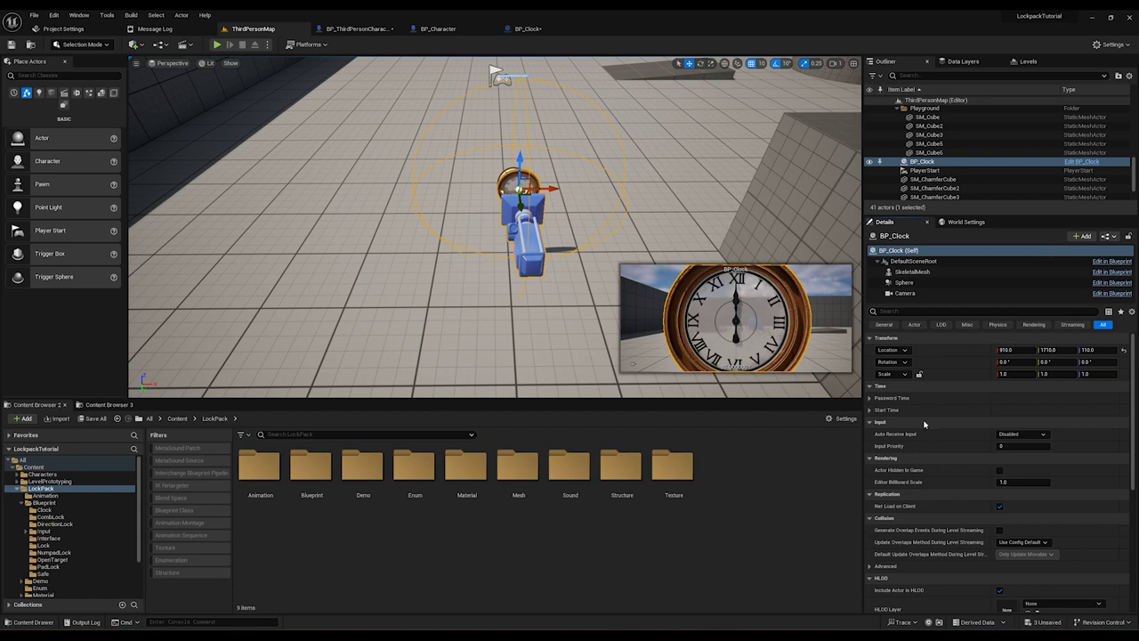
{"action": "left_click", "coordinate": [872, 398]}
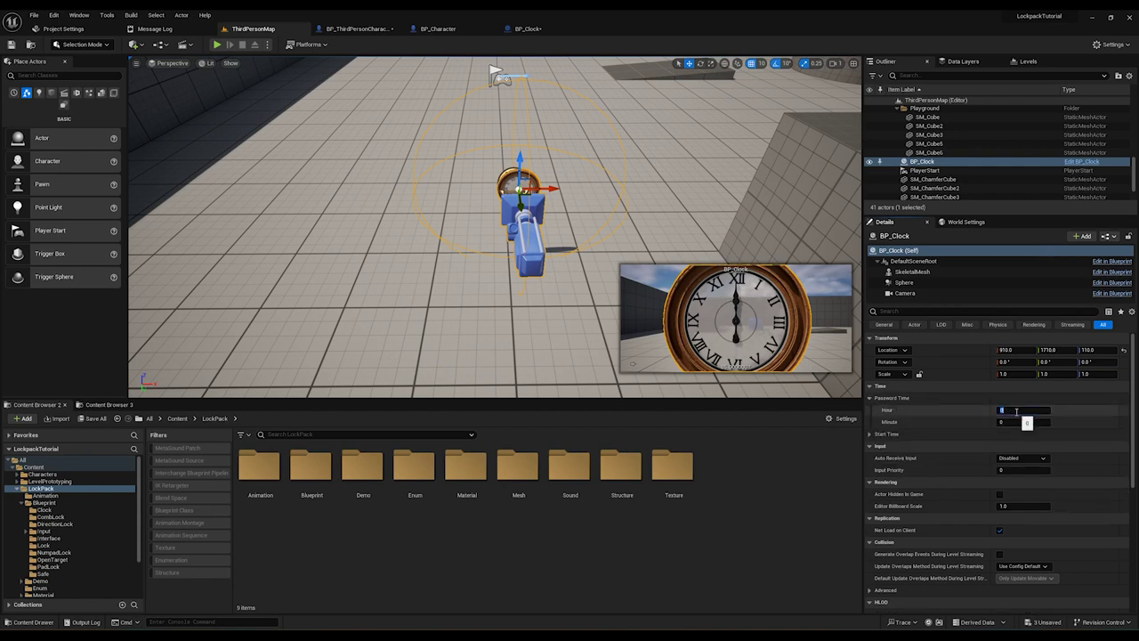
Play the level again, interact with the clock, turn its hands to one o'clock and open the lock
{"action": "left_click", "coordinate": [217, 44]}
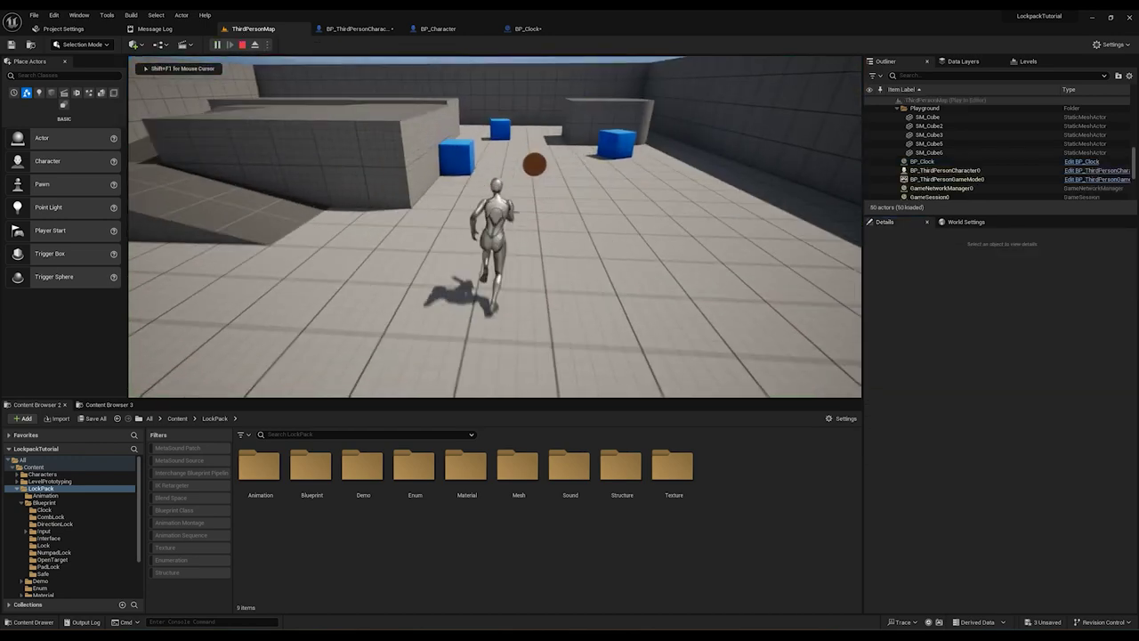
{"action": "key", "text": "e"}
{"action": "key", "text": "d"}
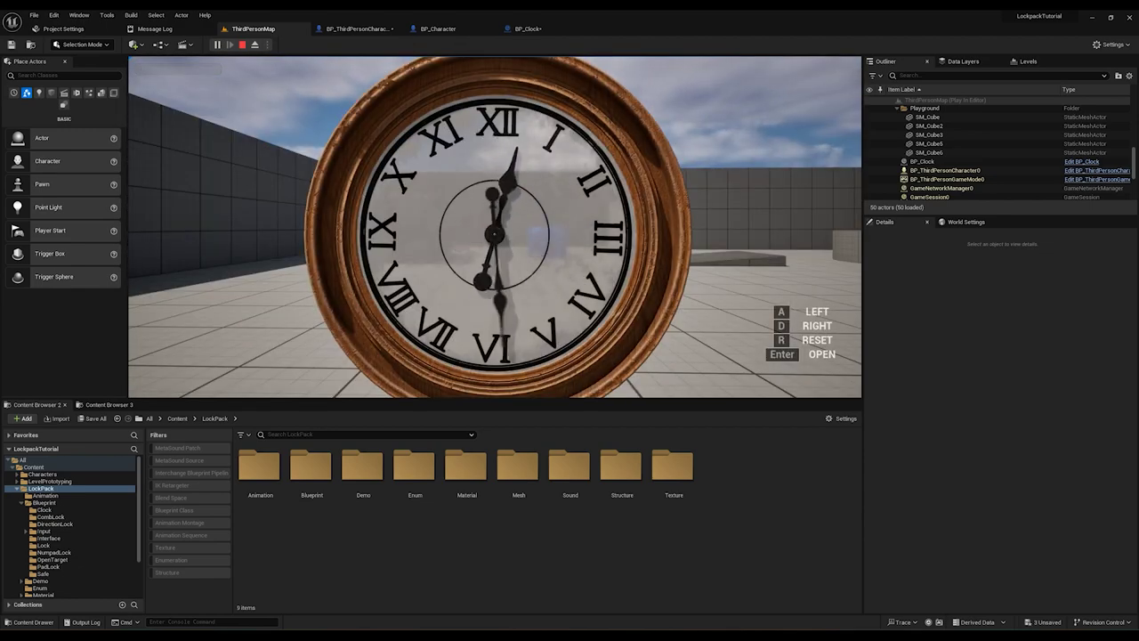
{"action": "key", "text": "d"}
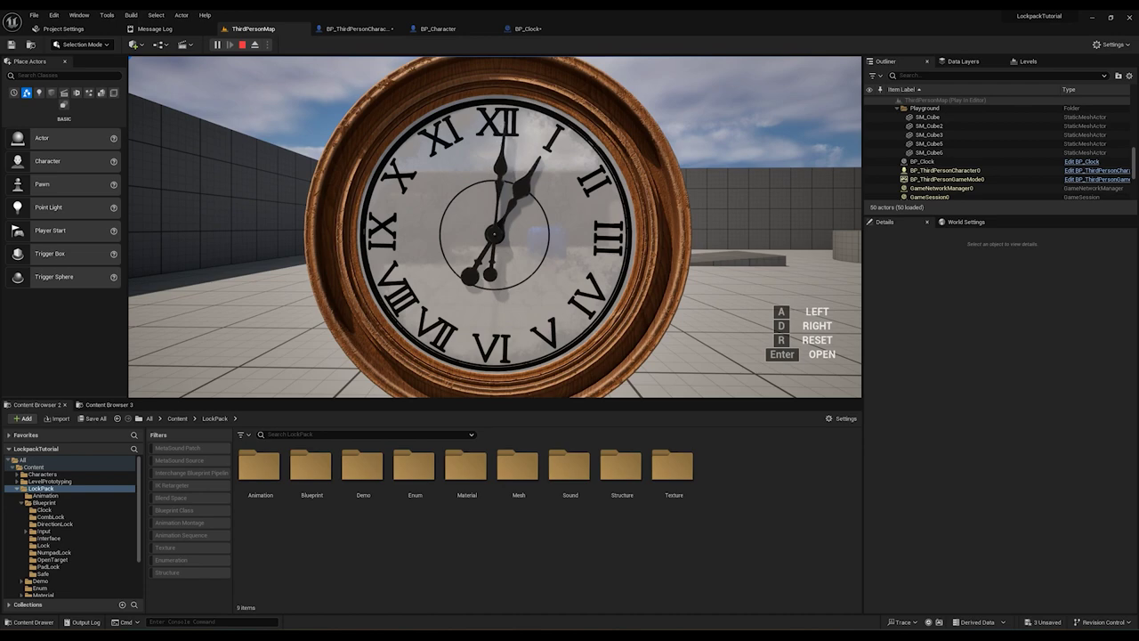
{"action": "key", "text": "Return"}
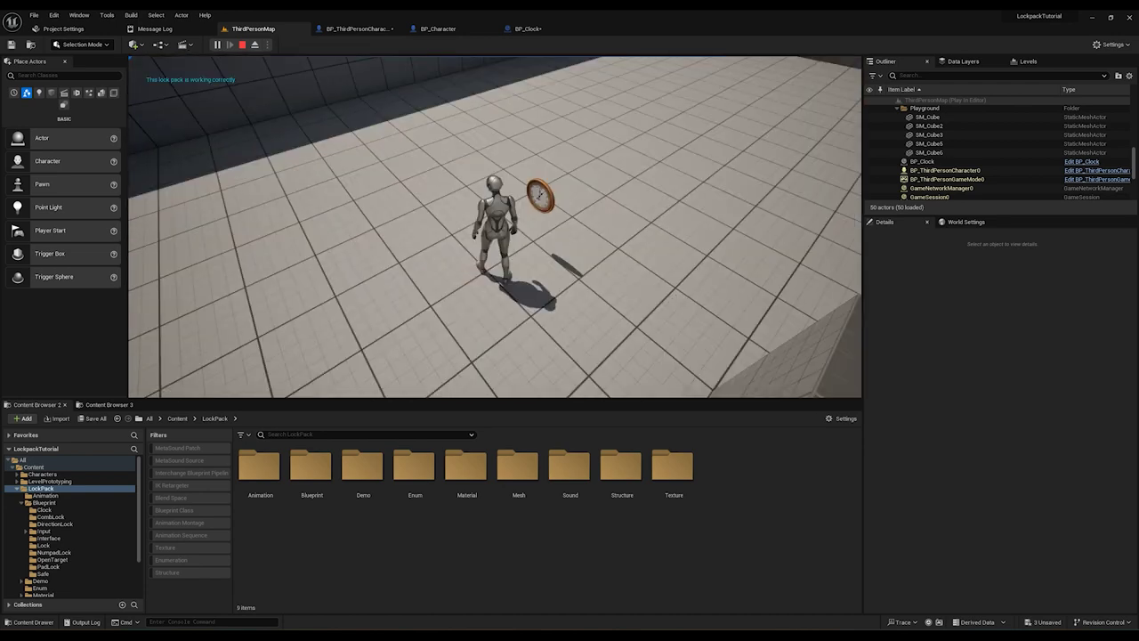
Walk the character around the clock after the one o'clock unlock test and stop playing
{"action": "key", "text": "a"}
{"action": "key", "text": "d"}
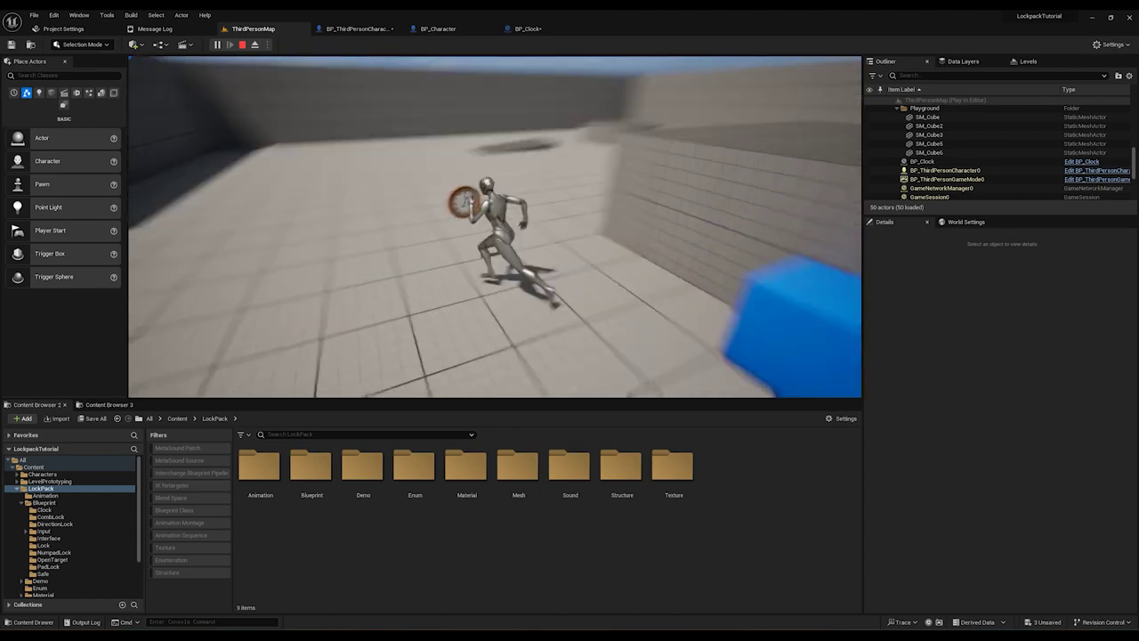
{"action": "key", "text": "a"}
{"action": "key", "text": "w"}
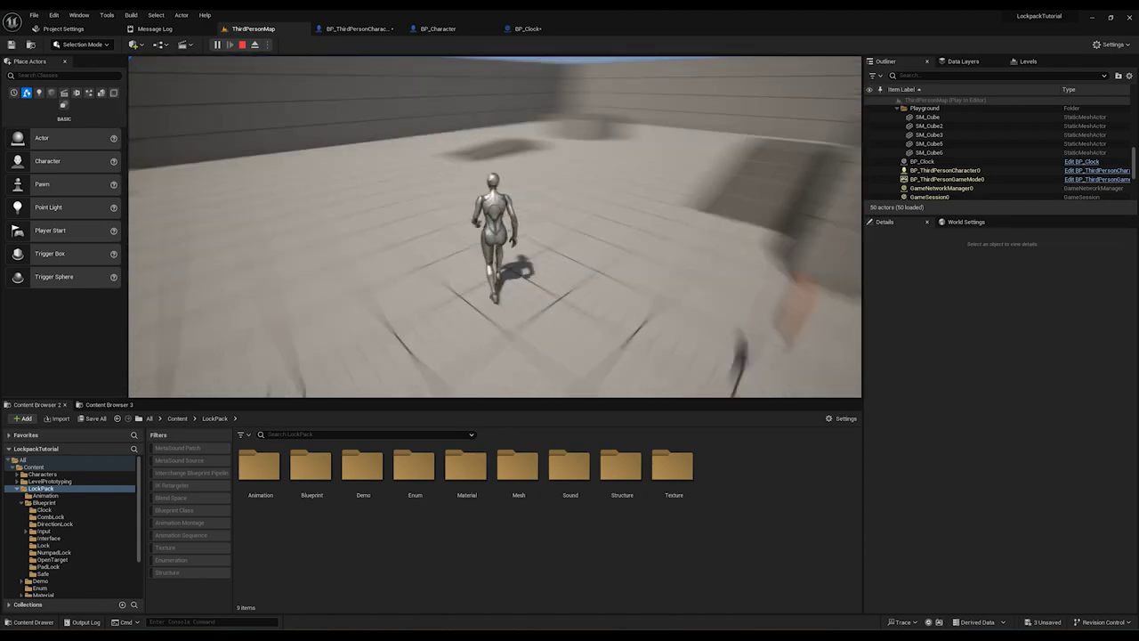
{"action": "key", "text": "d"}
{"action": "key", "text": "w"}
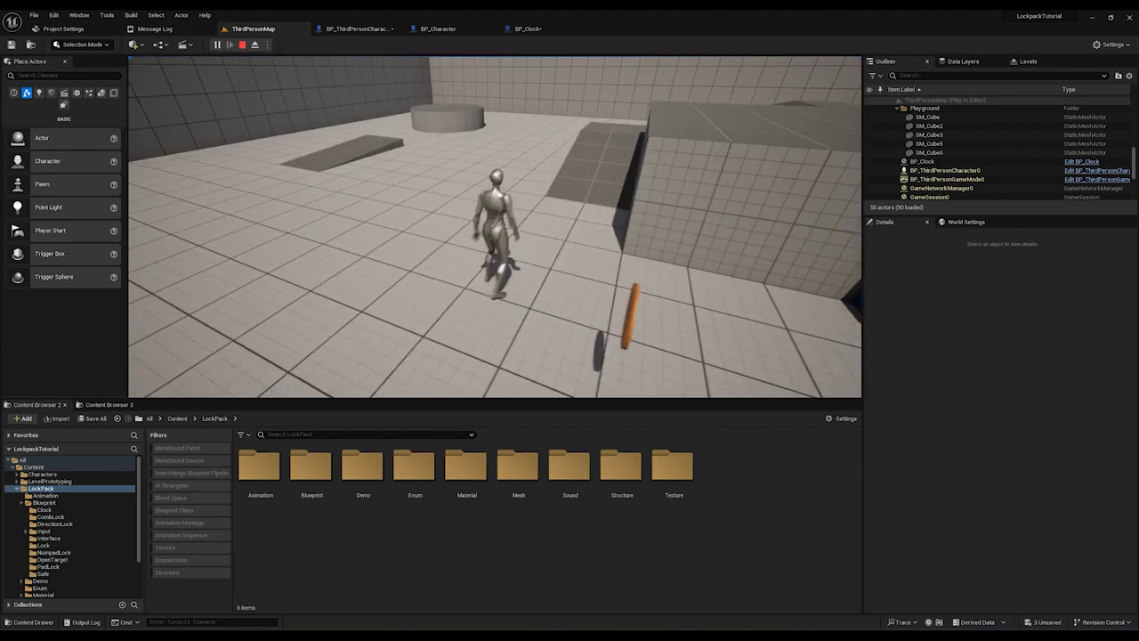
{"action": "key", "text": "Escape"}
Place BP_CombLock from the LockPack CombLock blueprint folder in the level near the clock, at about 740, 1490, 120
{"action": "key", "text": "f"}
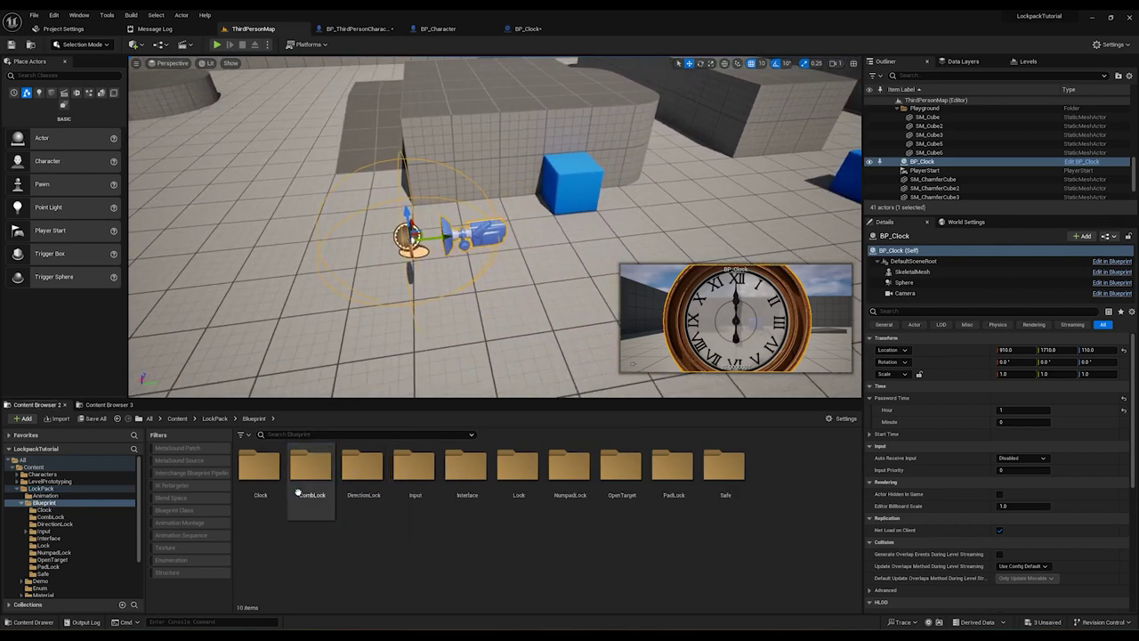
{"action": "double_click", "coordinate": [303, 472]}
{"action": "right_click_drag", "start_coordinate": [378, 312], "coordinate": [347, 307]}
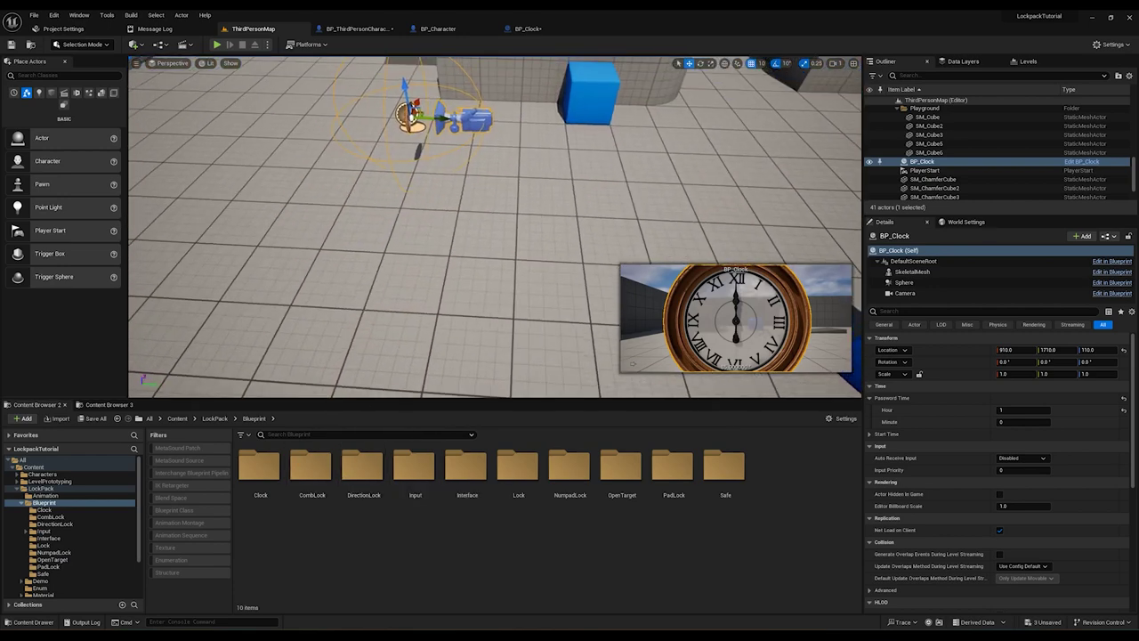
{"action": "double_click", "coordinate": [313, 470]}
{"action": "left_click_drag", "start_coordinate": [348, 362], "coordinate": [289, 253]}
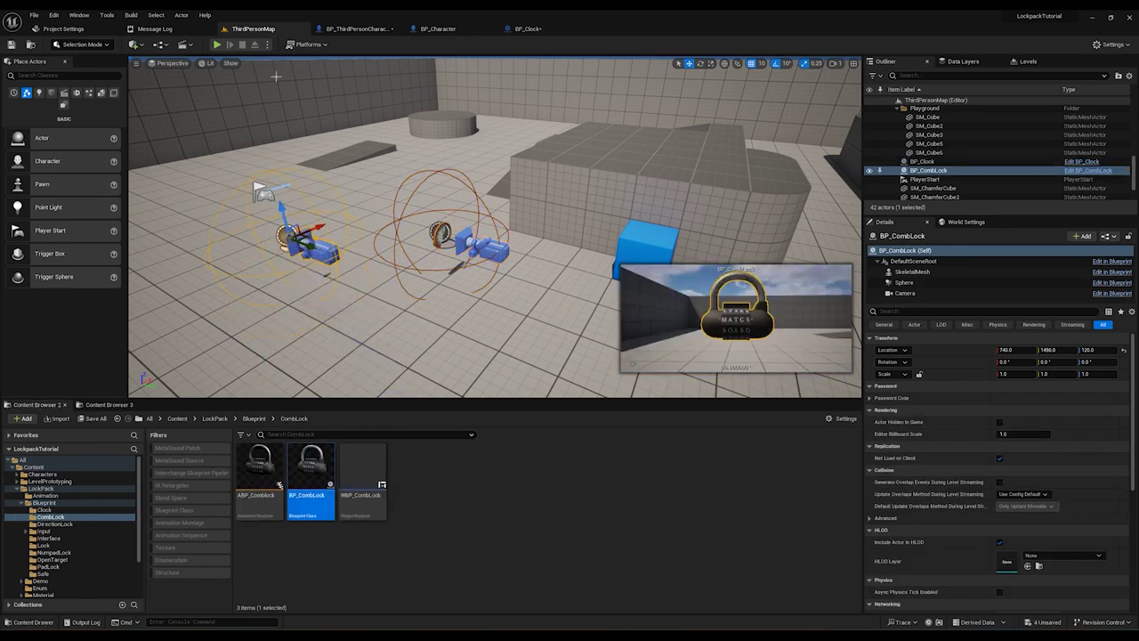
Play the level, run to the combination lock, try its lock view and leave it again
{"action": "left_click", "coordinate": [215, 44]}
{"action": "key", "text": "w"}
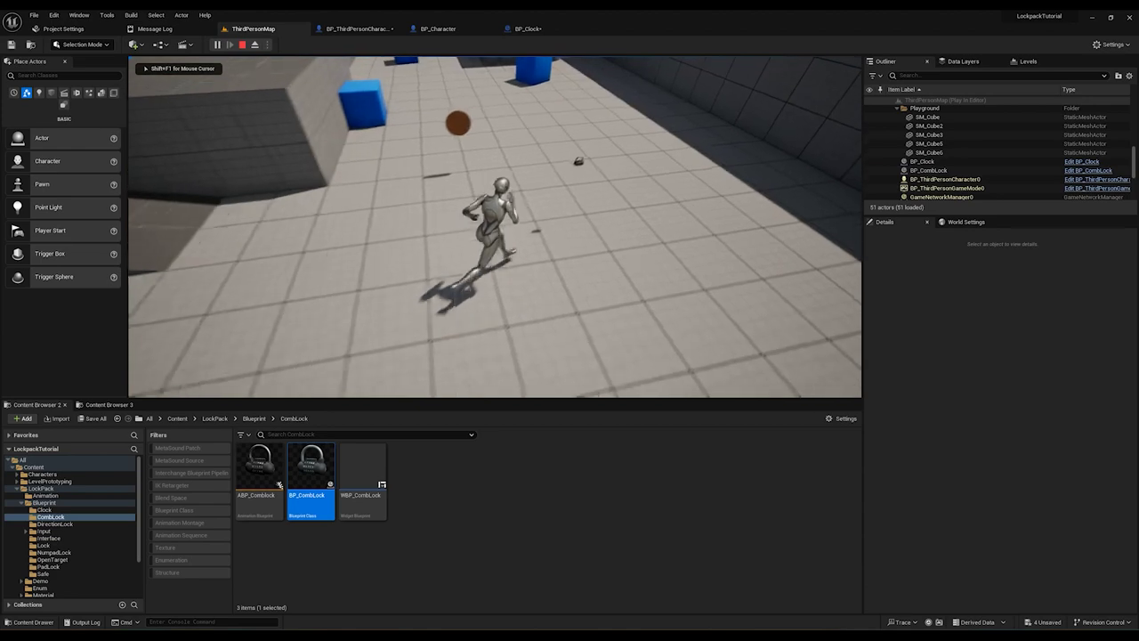
{"action": "key", "text": "e"}
{"action": "key", "text": "e"}
{"action": "key", "text": "s"}
{"action": "key", "text": "e"}
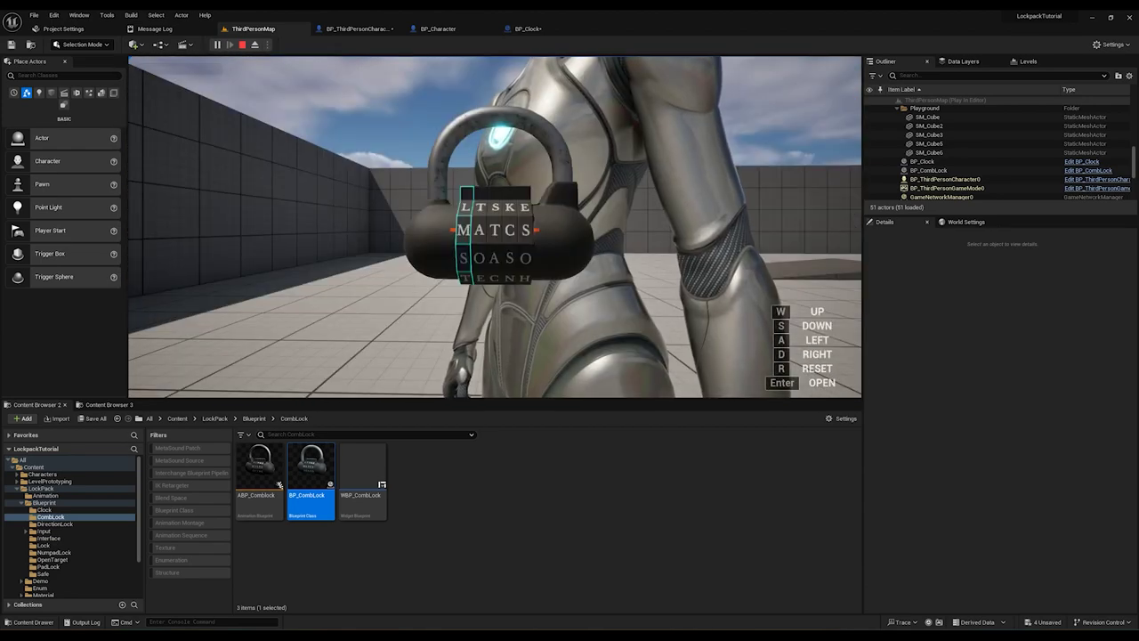
{"action": "key", "text": "e"}
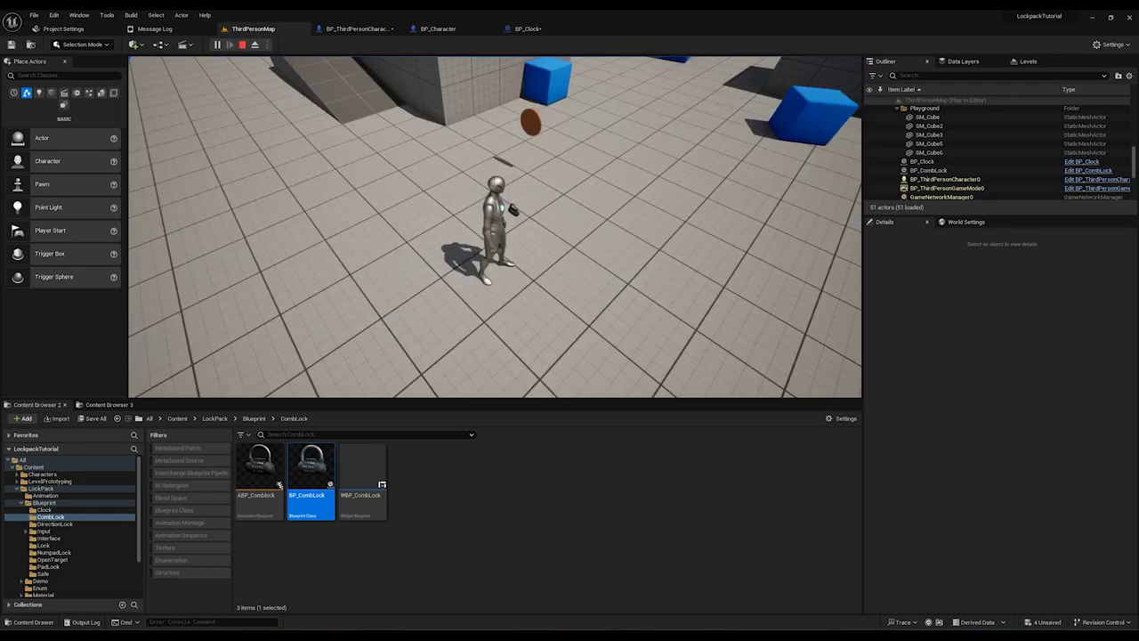
Move the character away from the combination lock and end the play session
{"action": "key", "text": "w"}
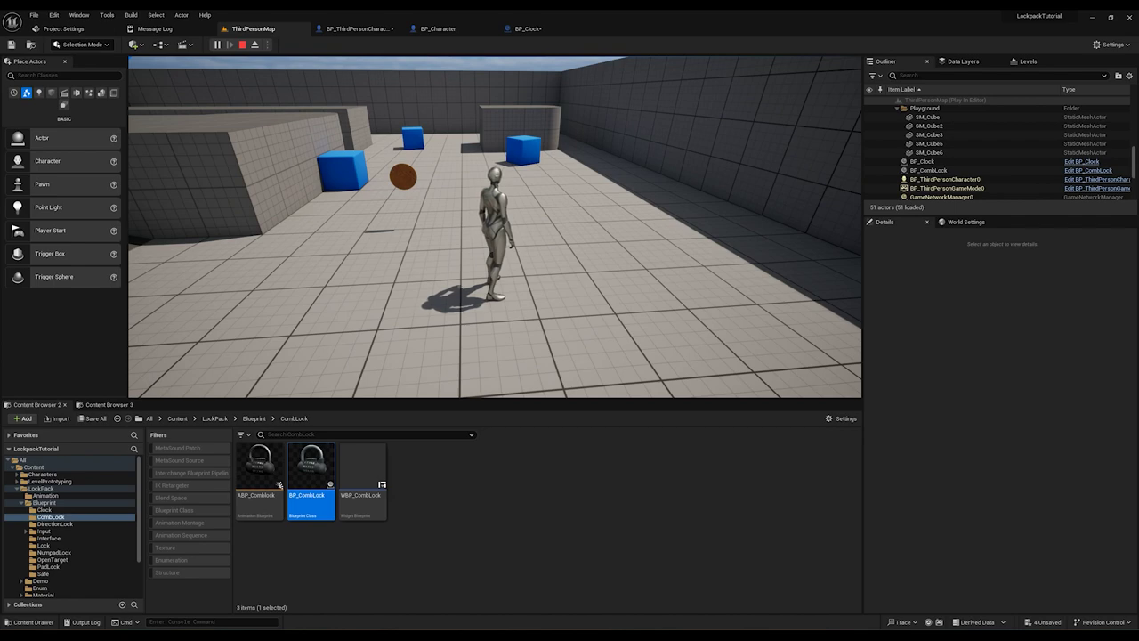
{"action": "key", "text": "Escape"}
{"action": "left_click", "coordinate": [1026, 636]}
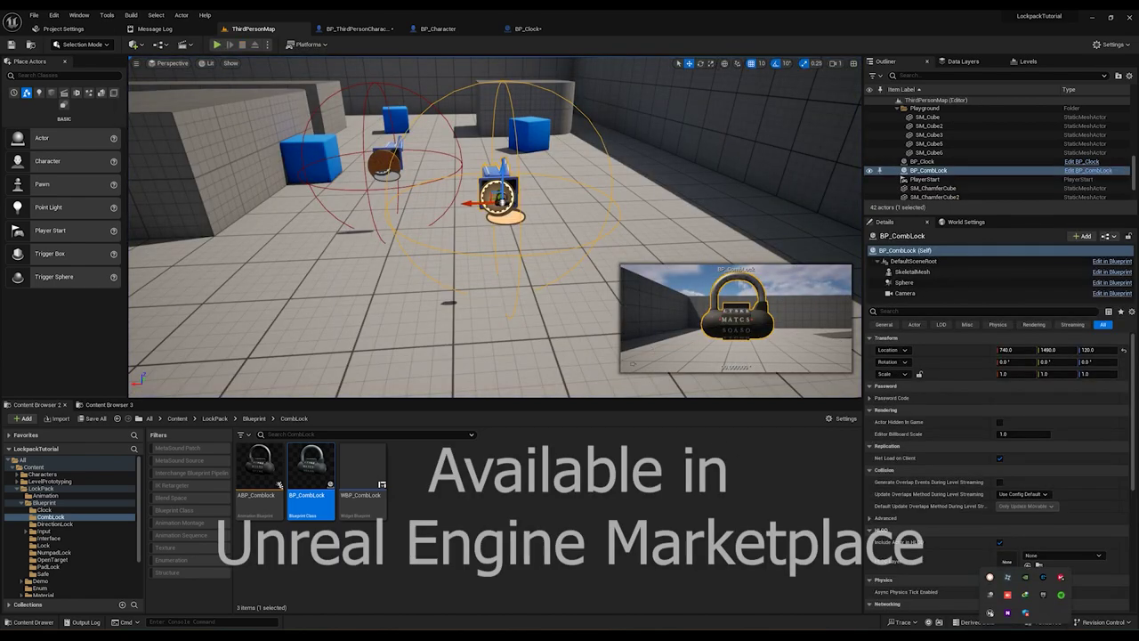